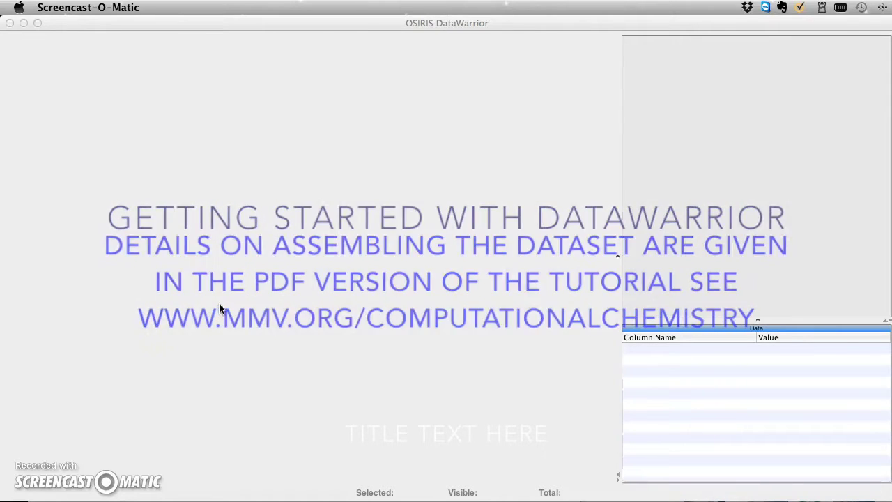
Load CCR5 bioactivity 1.csv (87 compounds) from the CCR5 DataWarrior tutorial folder
click(140, 26)
click(119, 8)
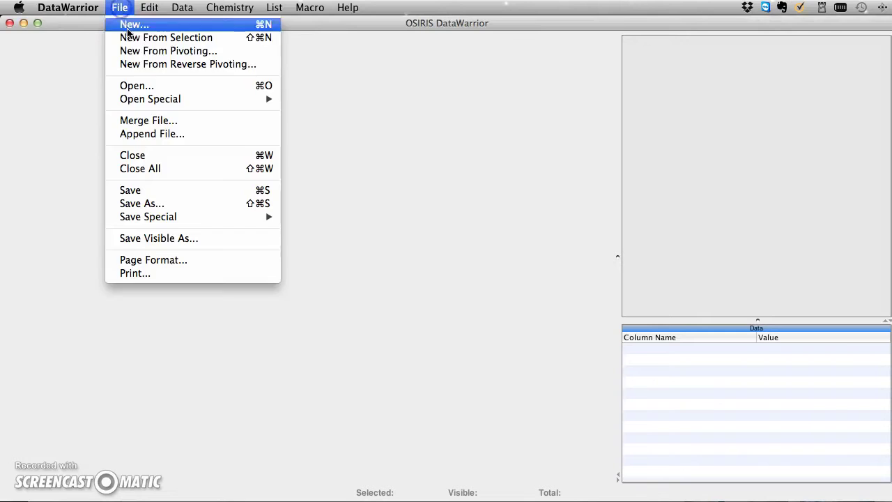
click(130, 83)
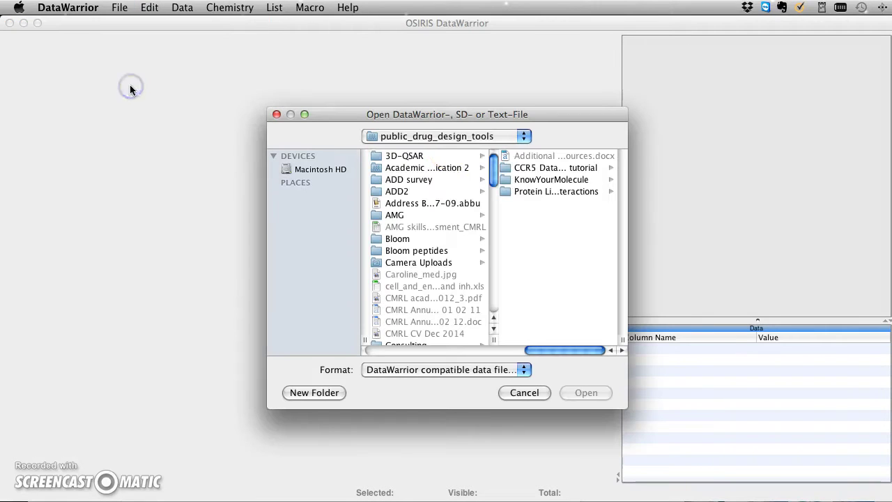
click(529, 168)
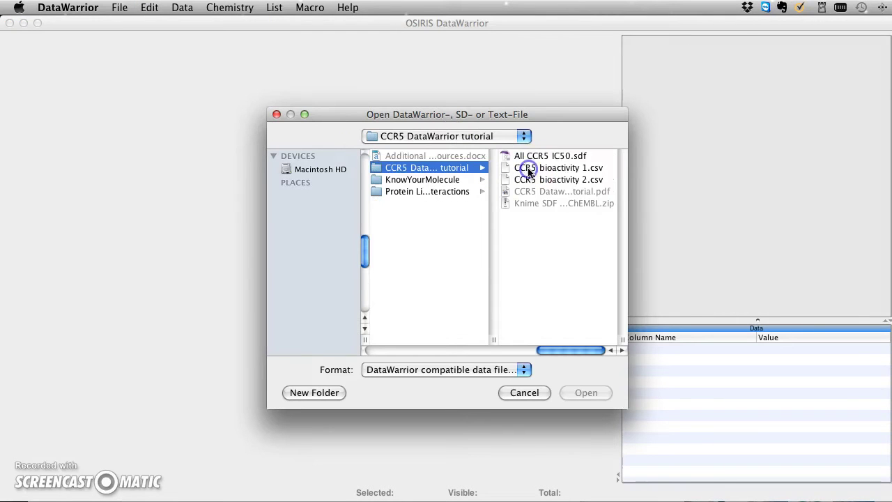
double_click(572, 169)
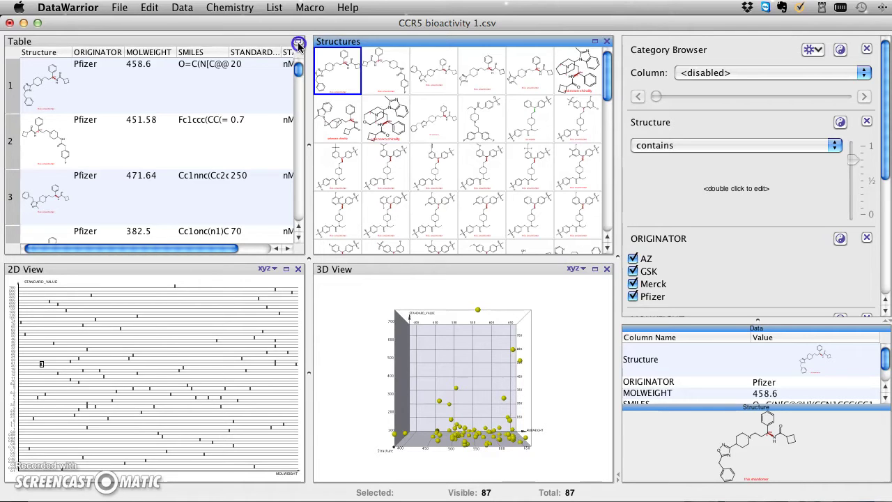
Sort the maximized table by MOLWEIGHT descending, 664.8 AZ compound first, then restore the layout
click(299, 44)
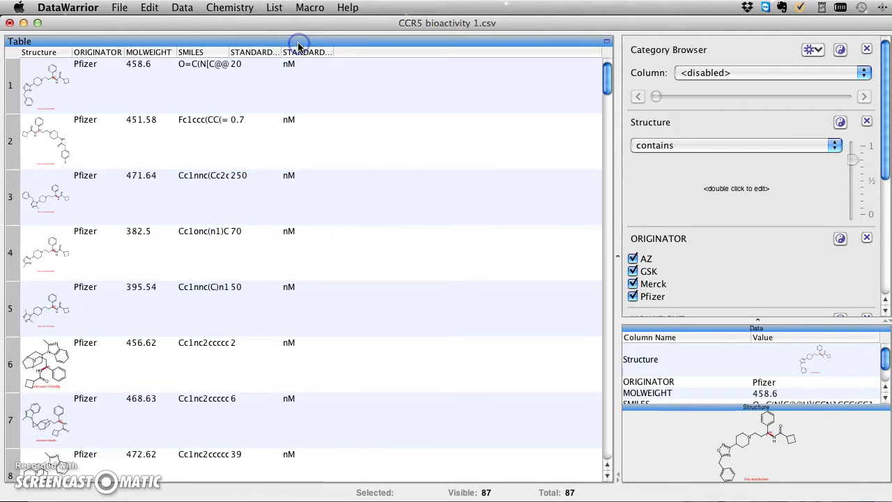
click(142, 54)
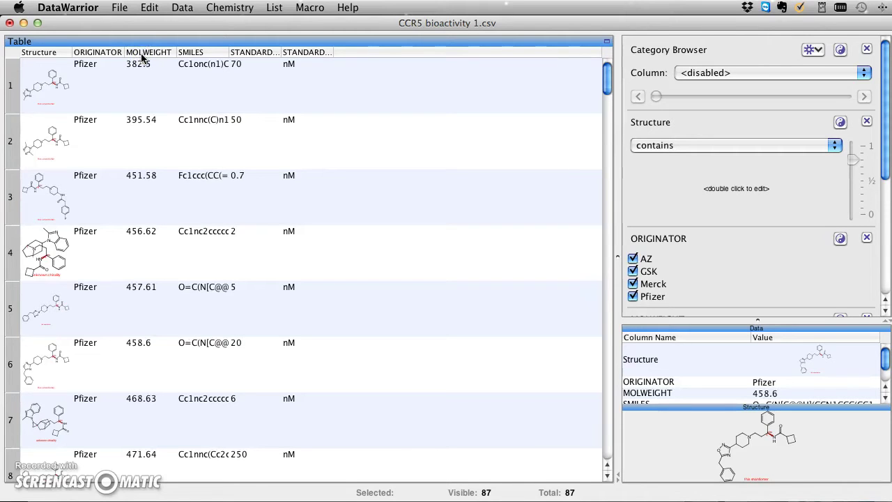
click(143, 53)
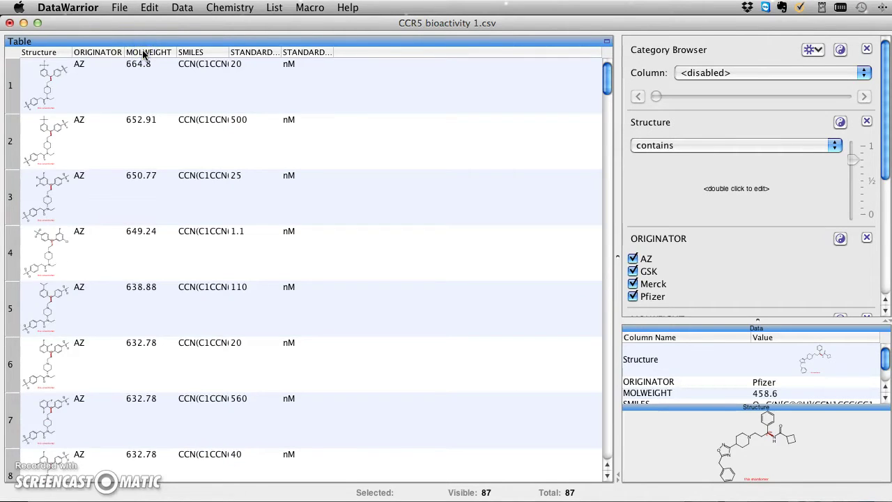
click(606, 41)
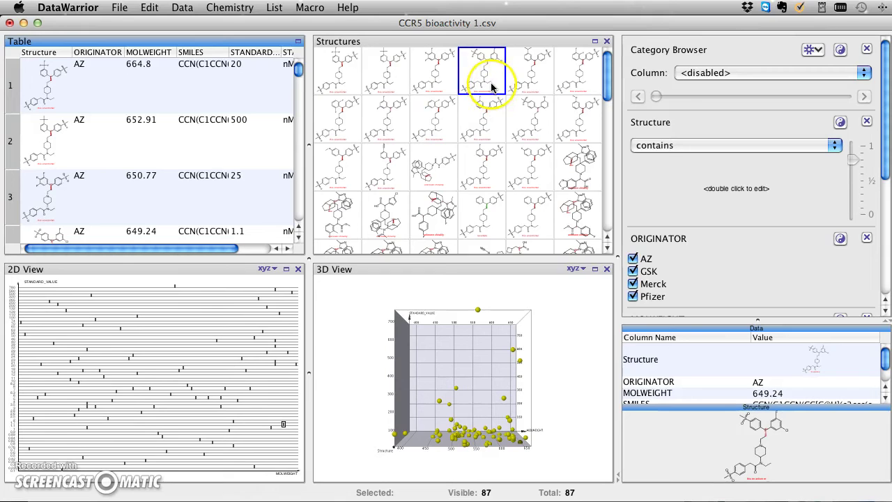
Select one compound in the maximized Structures view, then restore the four-view layout
click(592, 42)
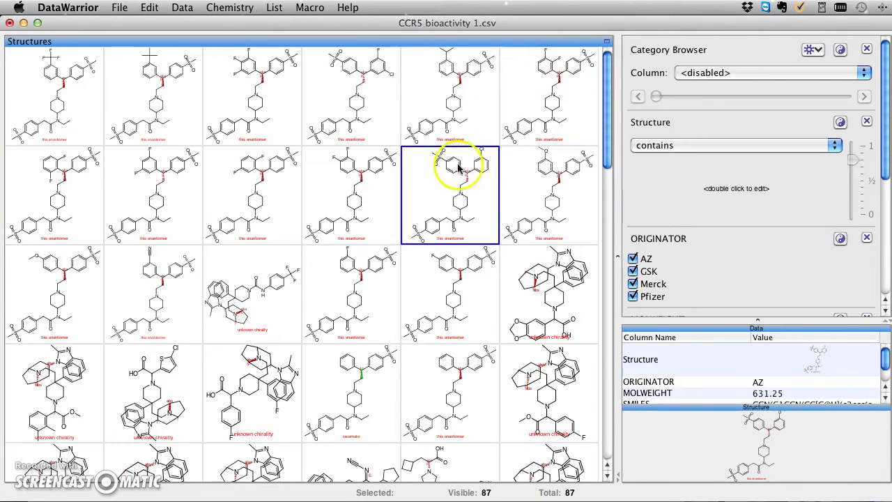
click(442, 202)
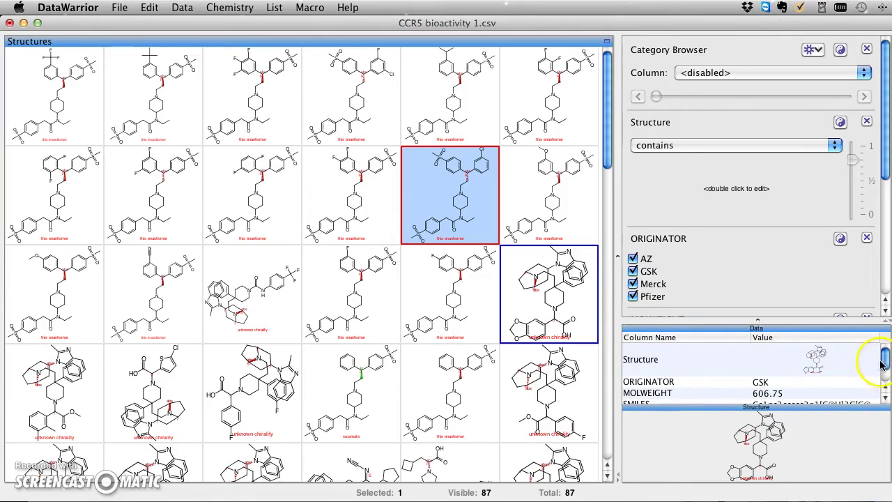
mouse_move(882, 359)
mouse_down()
mouse_move(883, 388)
mouse_move(881, 348)
mouse_up()
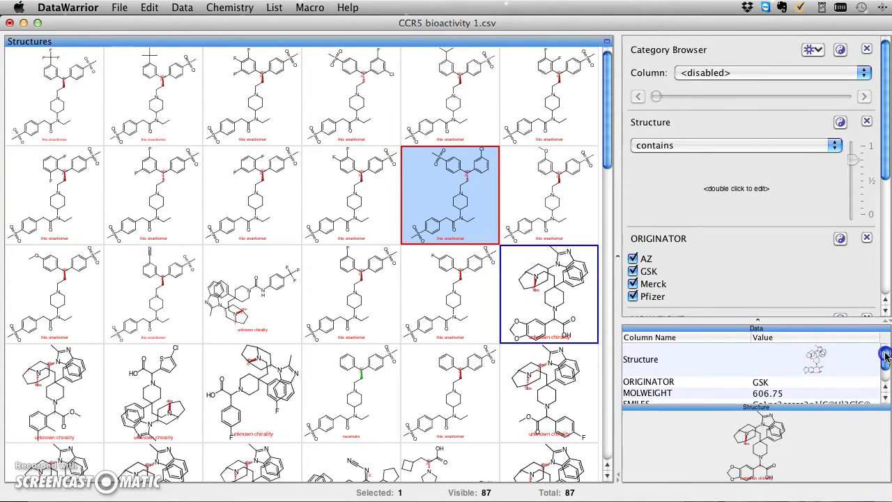
click(605, 44)
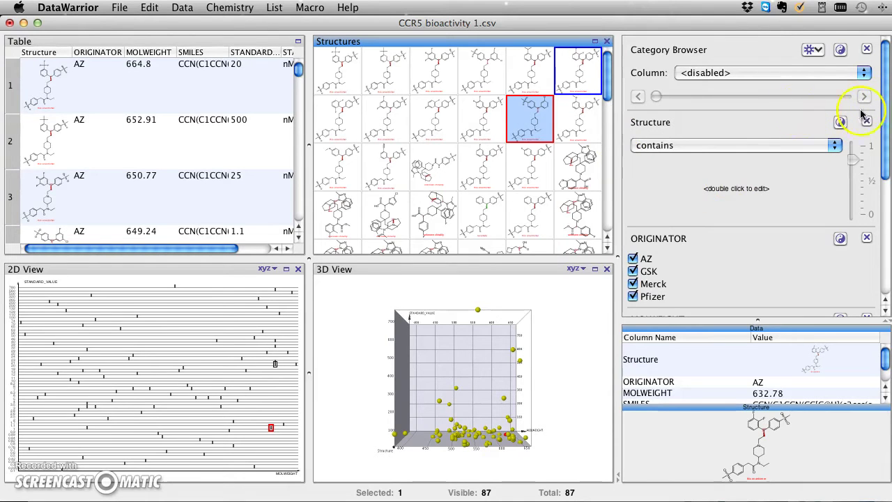
Limit the MOLWEIGHT filter slider's upper bound to about 498.89
drag(884, 111, 879, 179)
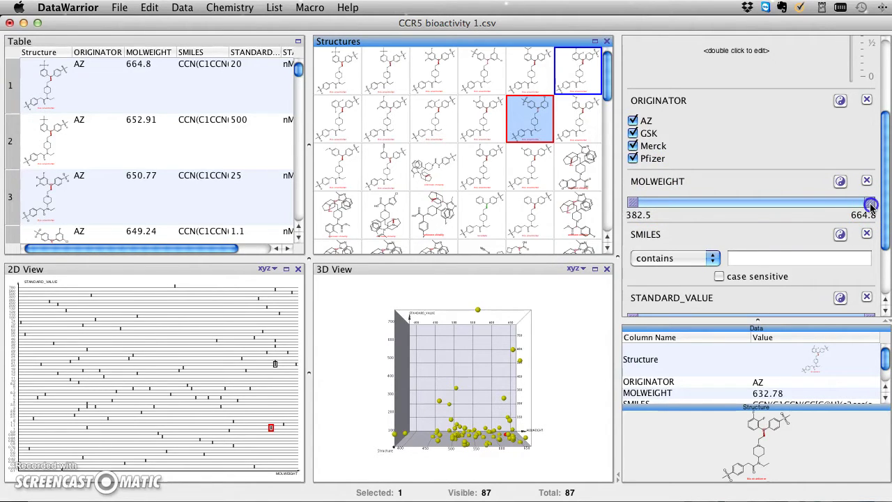
drag(870, 206, 738, 204)
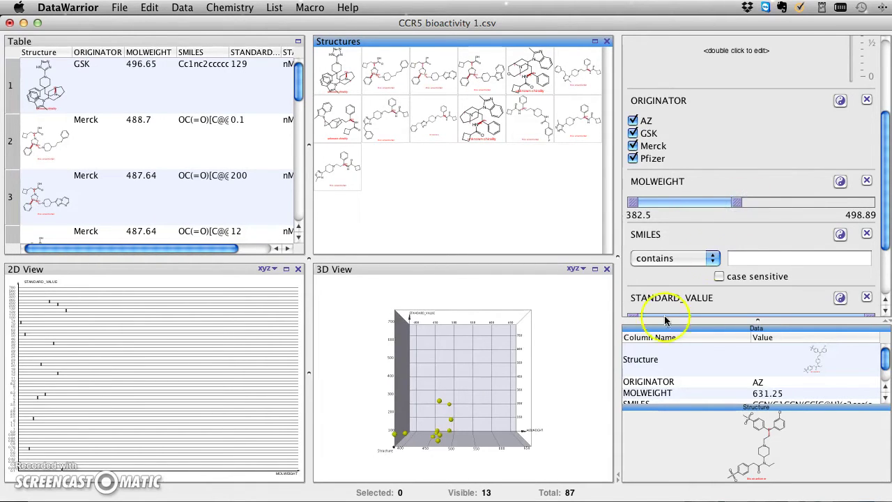
click(487, 448)
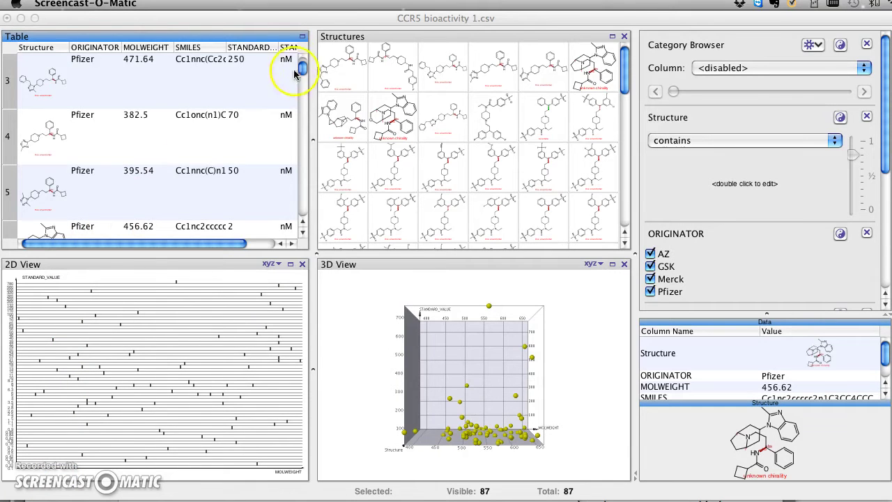
Sort the maximized table by STANDARD_VALUE ascending and widen that column to show its name
click(303, 37)
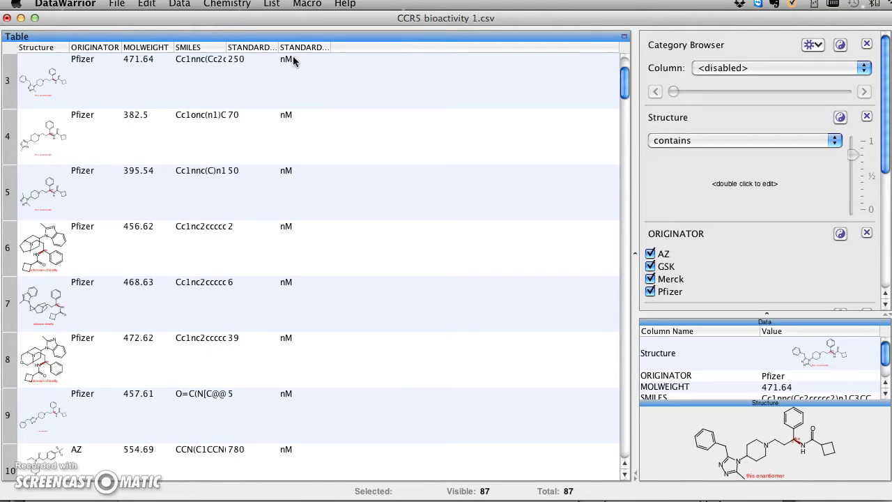
right_click(242, 48)
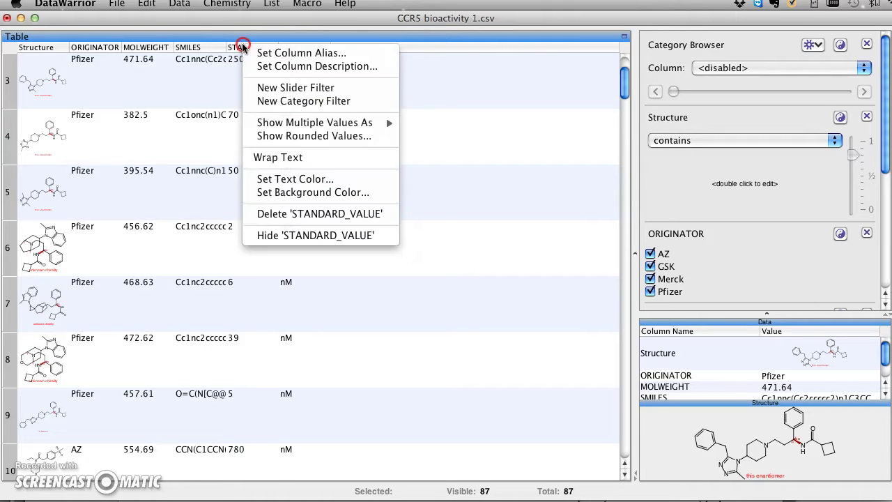
click(240, 46)
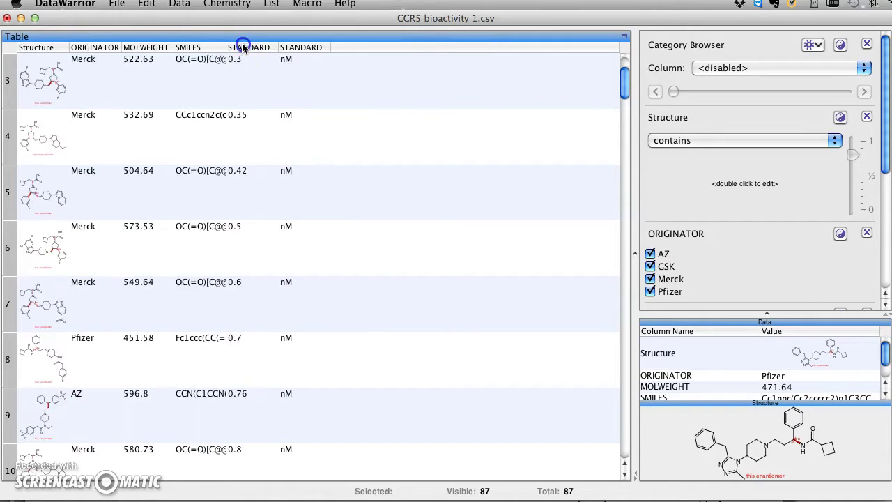
click(280, 44)
drag(280, 44, 311, 45)
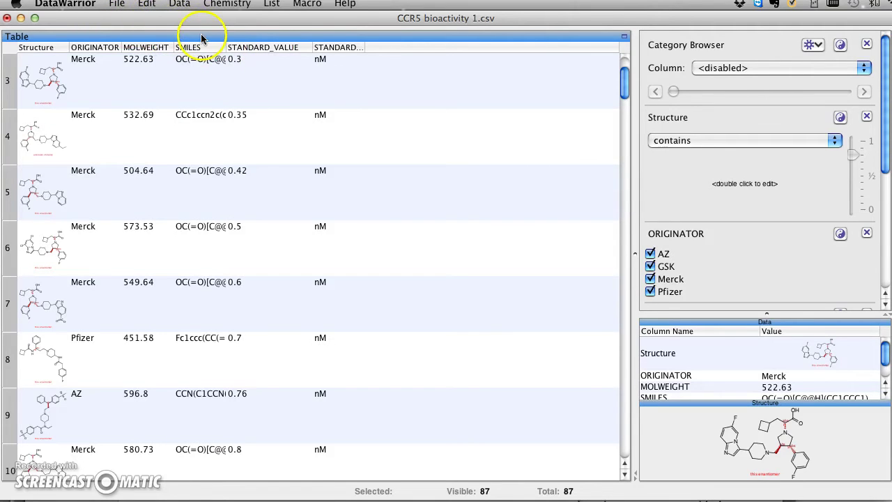
In Calculate Compound Properties' LE & Tox tab, enable LE, LLE and LELP
click(227, 6)
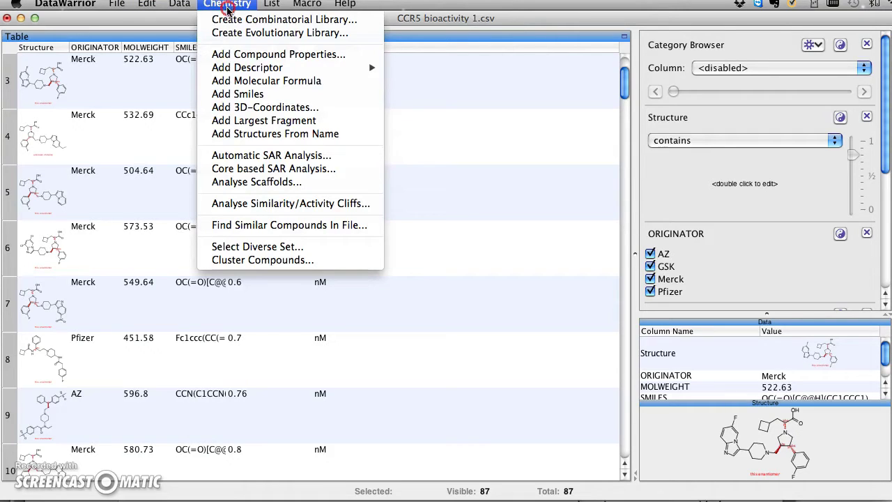
click(227, 54)
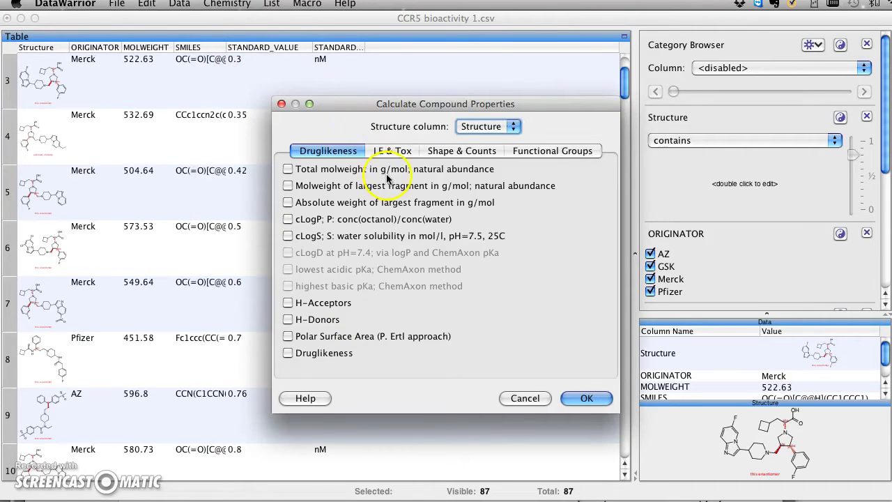
click(388, 152)
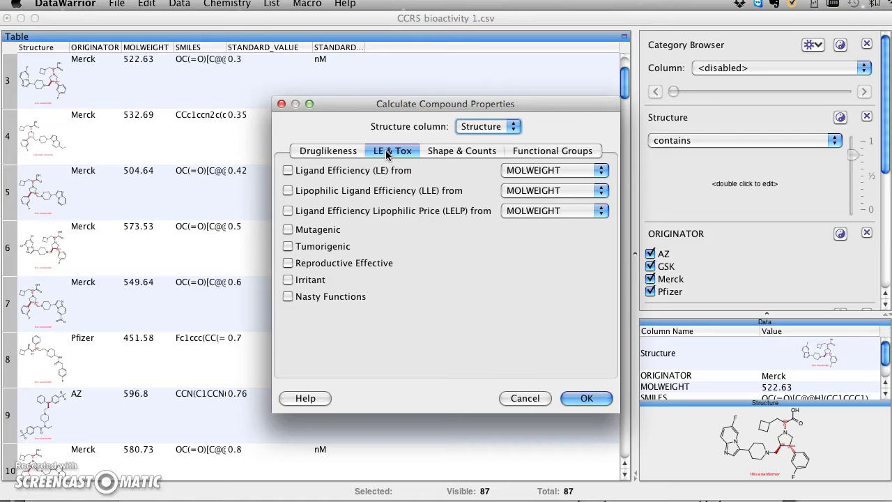
click(288, 171)
click(288, 190)
click(288, 213)
Set LE, LLE and LELP to be calculated from STANDARD_VALUE
click(537, 177)
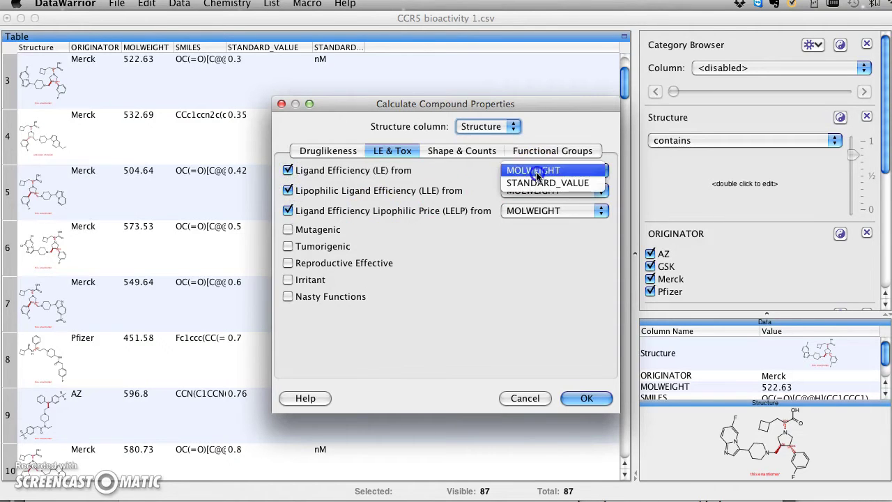
click(540, 185)
click(537, 191)
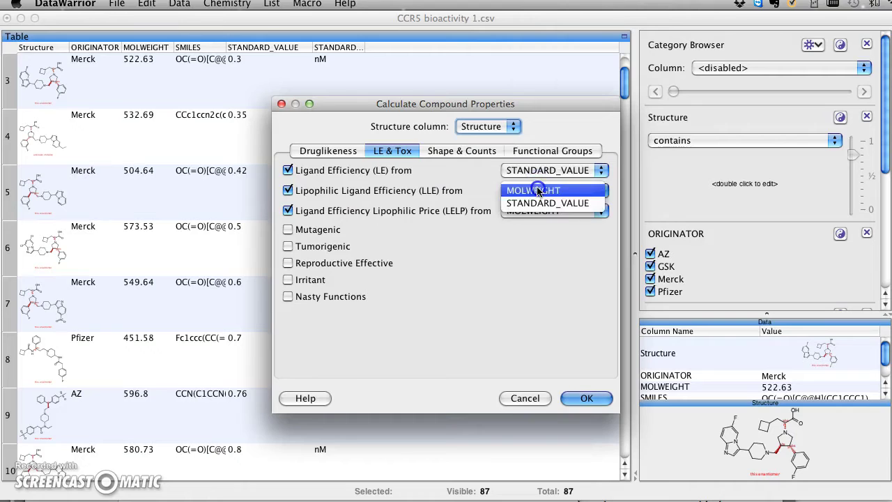
click(537, 201)
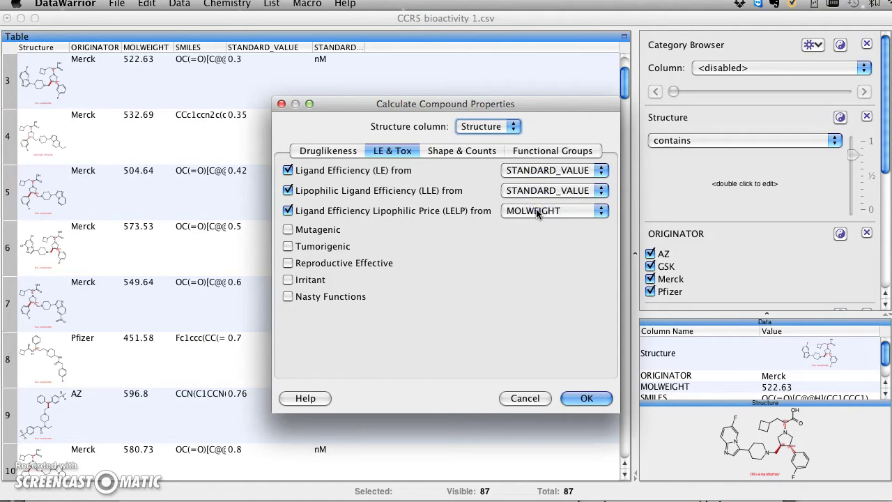
click(536, 211)
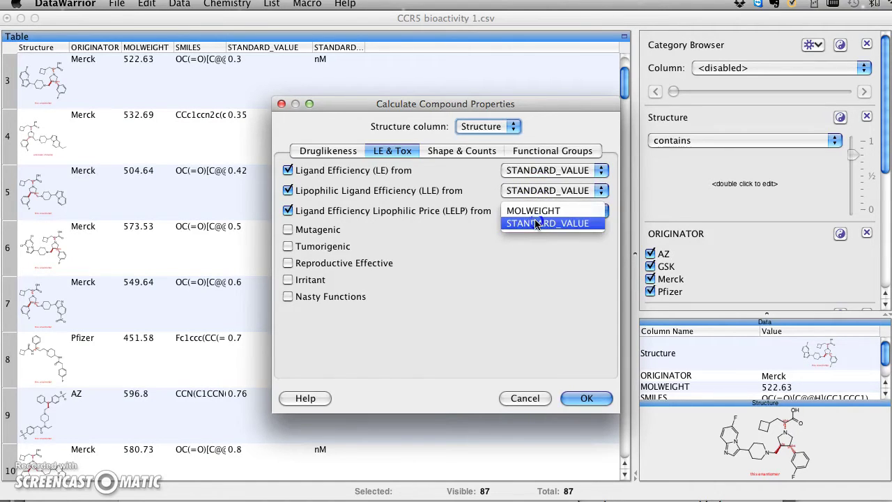
click(535, 222)
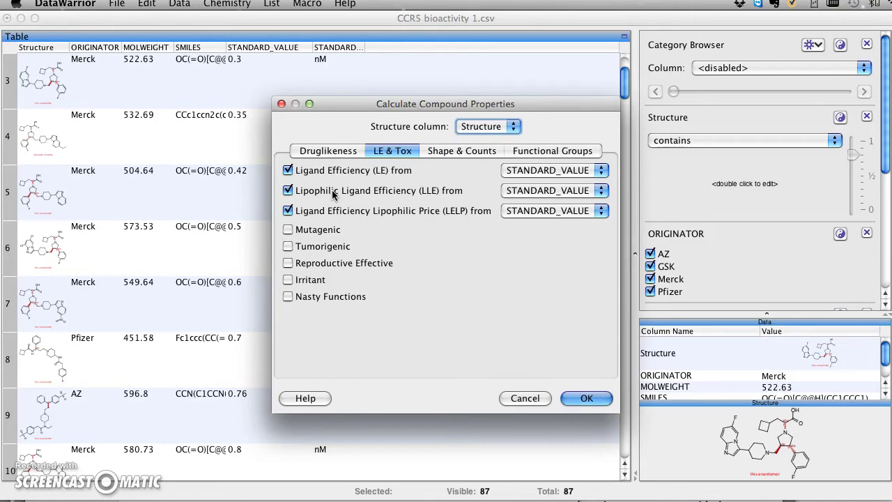
Run the calculation, adding LE, LLE and LELP columns (e.g. LLE 6.9044 for the top compound)
click(339, 218)
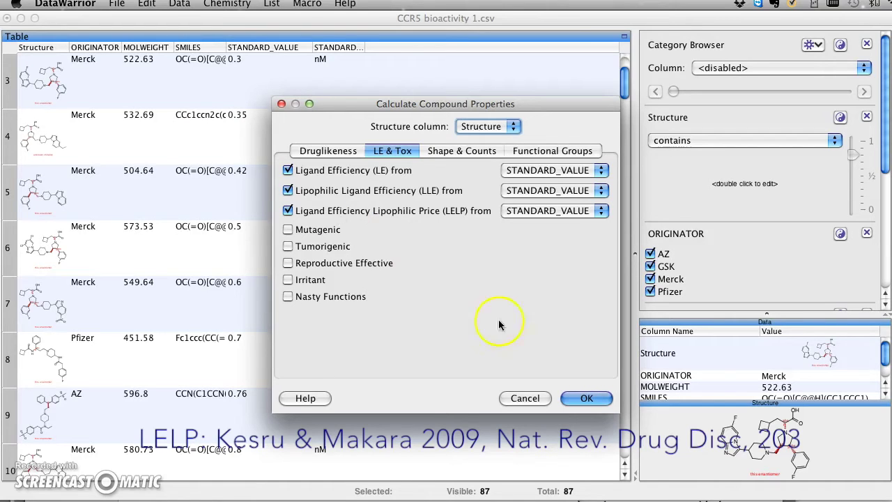
click(597, 399)
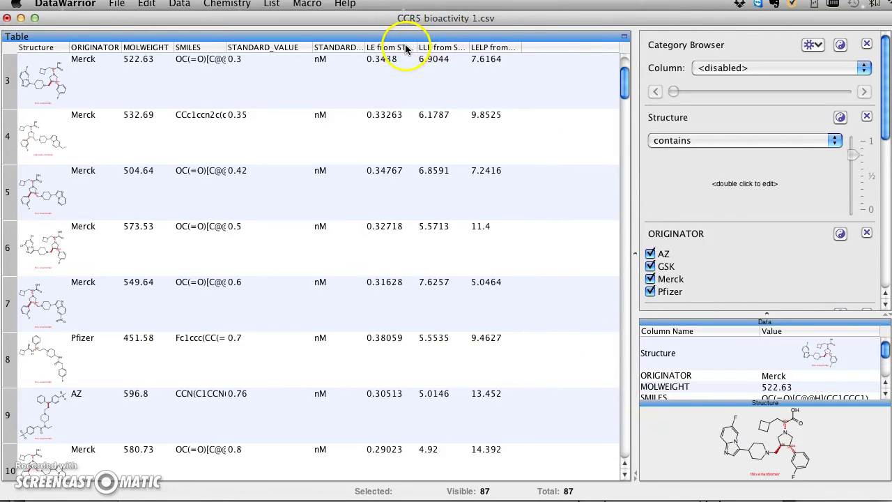
Sort the table ascending by 'LE from STANDARD_VALUE' and select the AZ compound in row 4
mouse_move(402, 50)
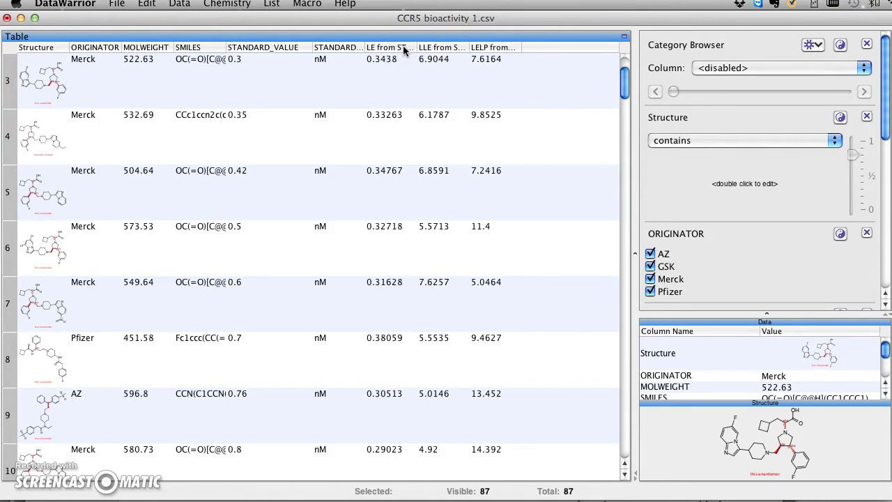
scroll(402, 50, down, 2)
click(403, 48)
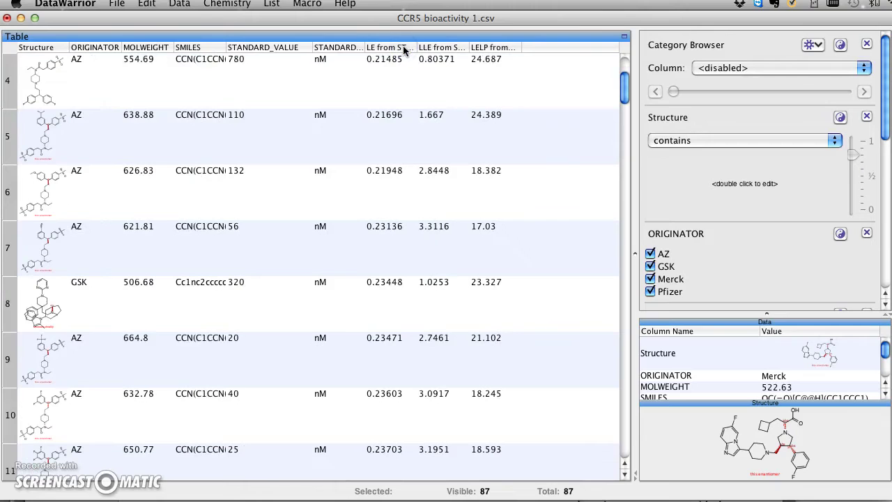
click(398, 62)
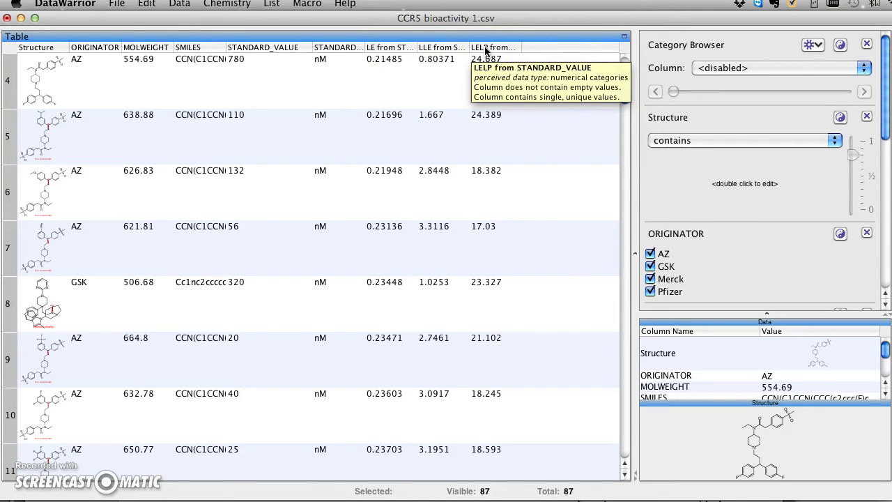
click(84, 481)
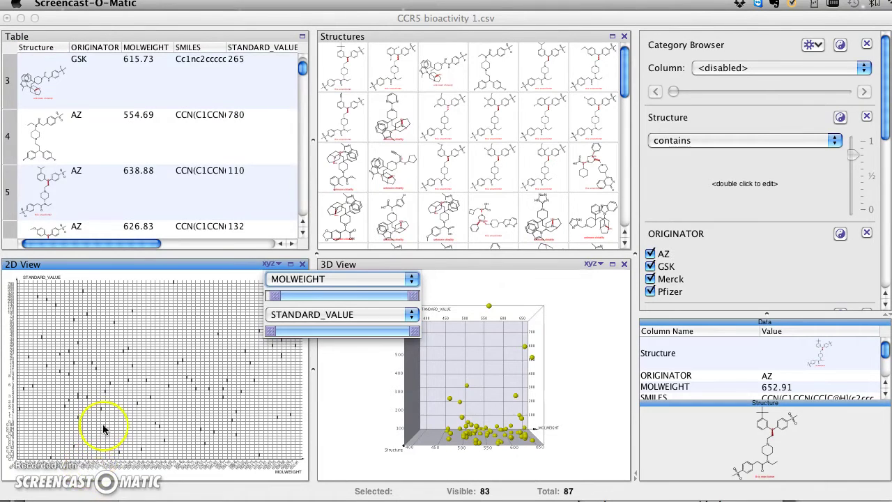
Maximize the 2D view and set its preferred chart type to Scatter Plot
click(147, 304)
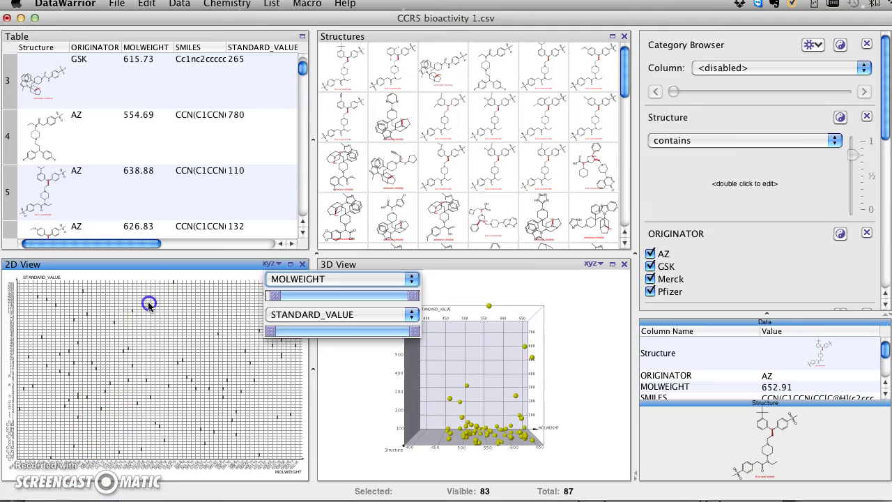
click(291, 265)
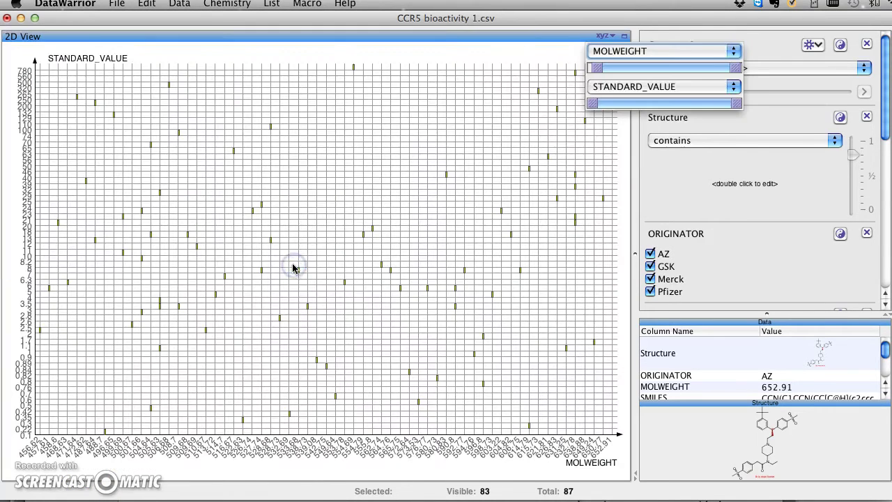
scroll(297, 156, up, 1)
right_click(297, 152)
right_click(315, 142)
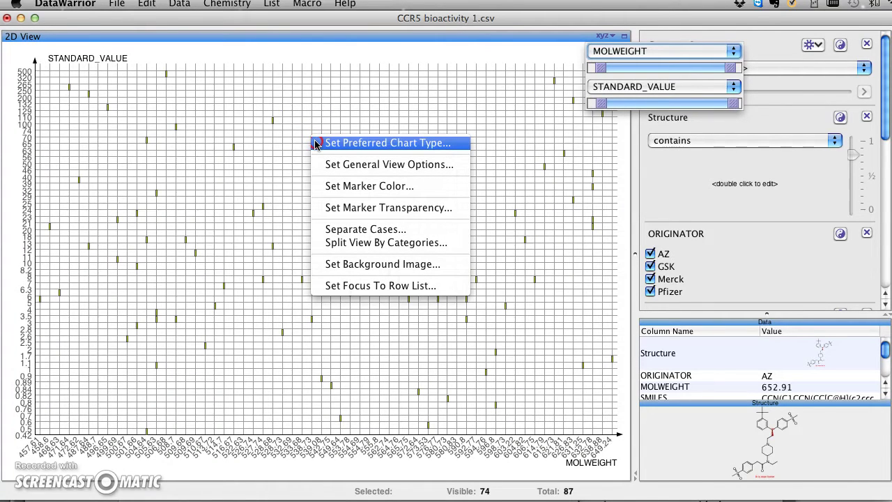
click(315, 142)
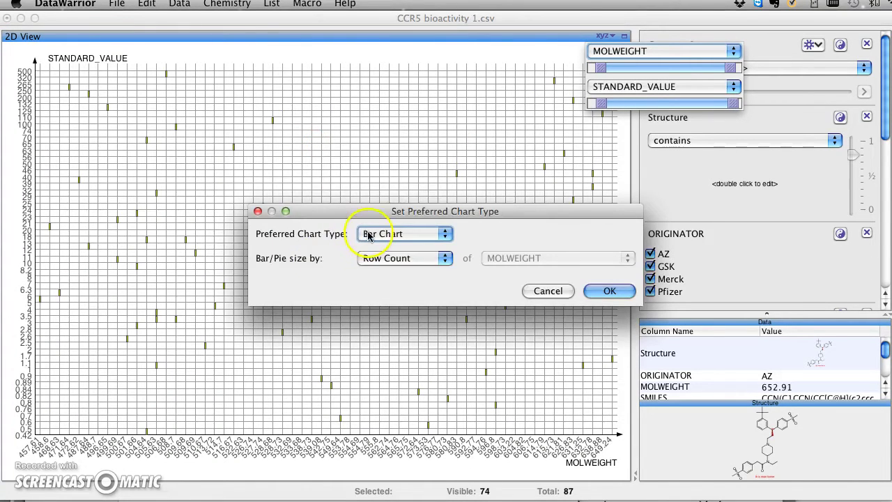
click(369, 234)
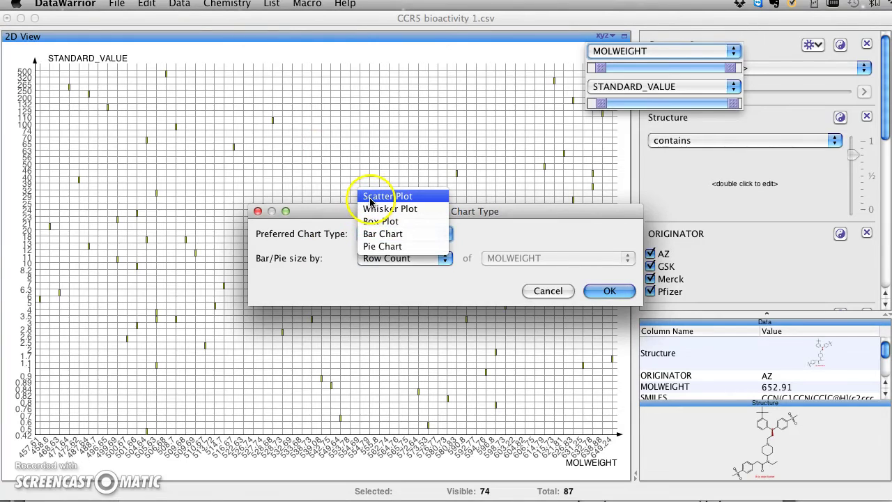
click(370, 198)
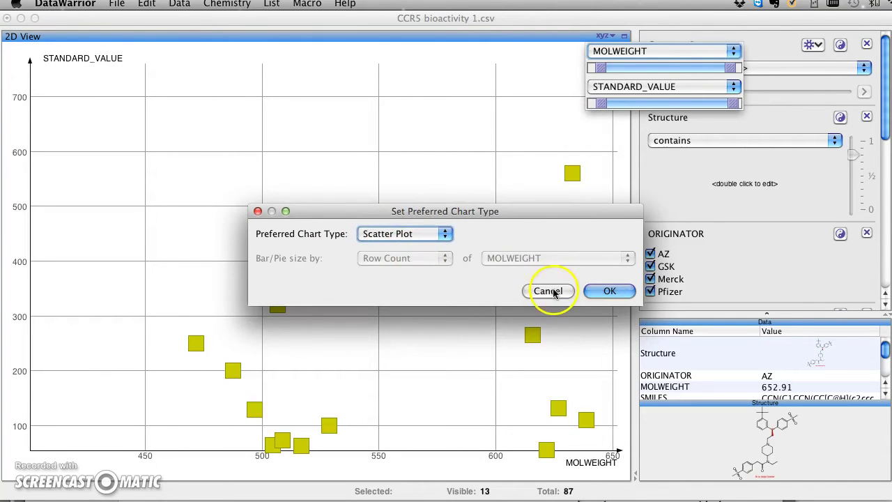
click(600, 293)
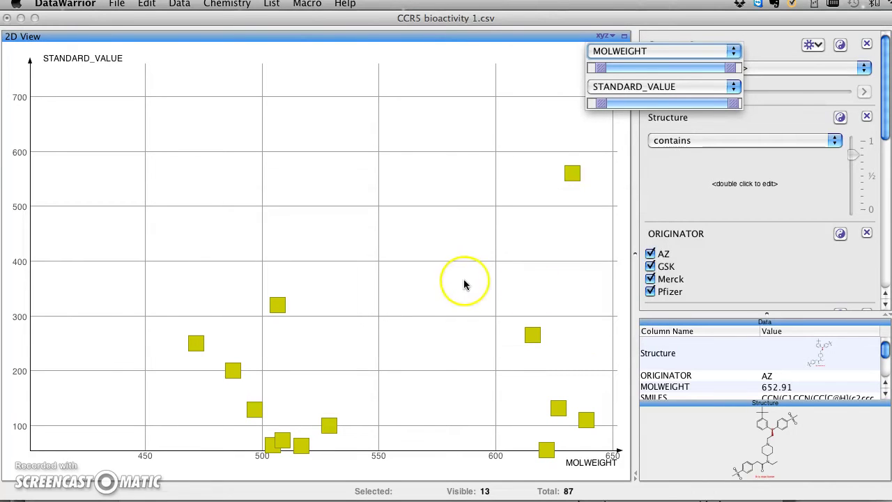
Reset the zoom to show all 87 compounds and put 'LLE from STANDARD_VALUE' on the Y axis
click(463, 283)
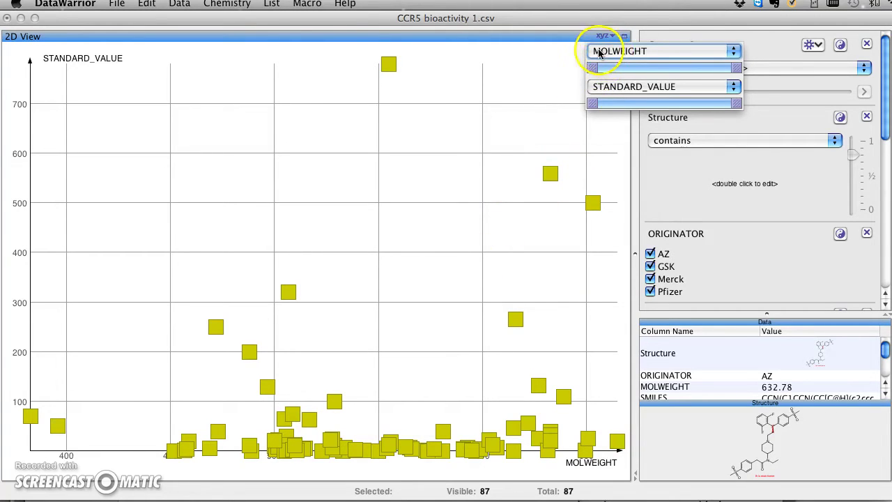
click(653, 85)
click(653, 87)
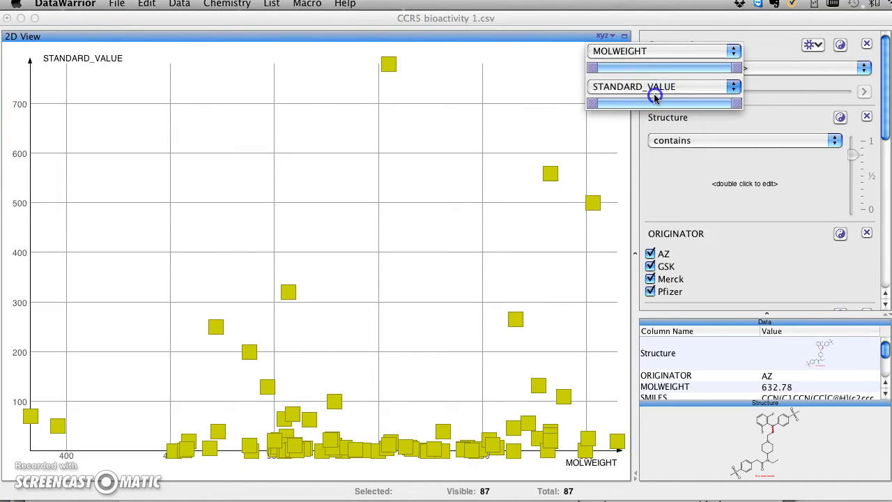
click(654, 89)
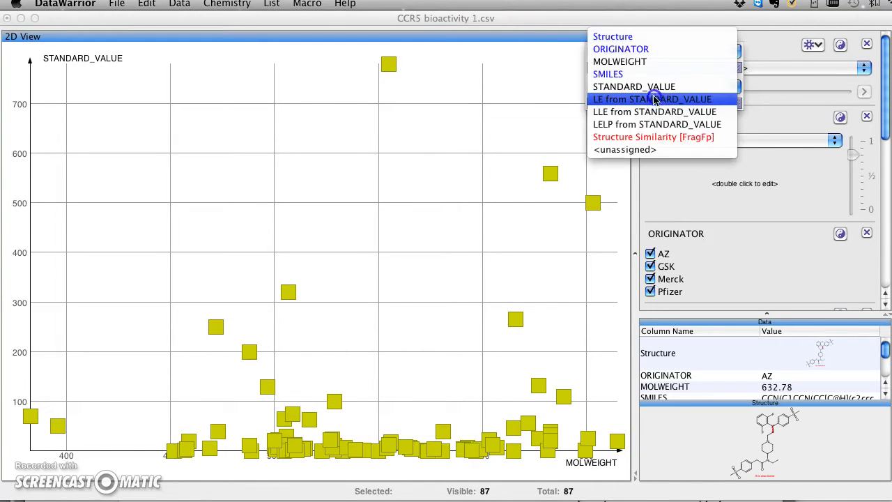
click(655, 114)
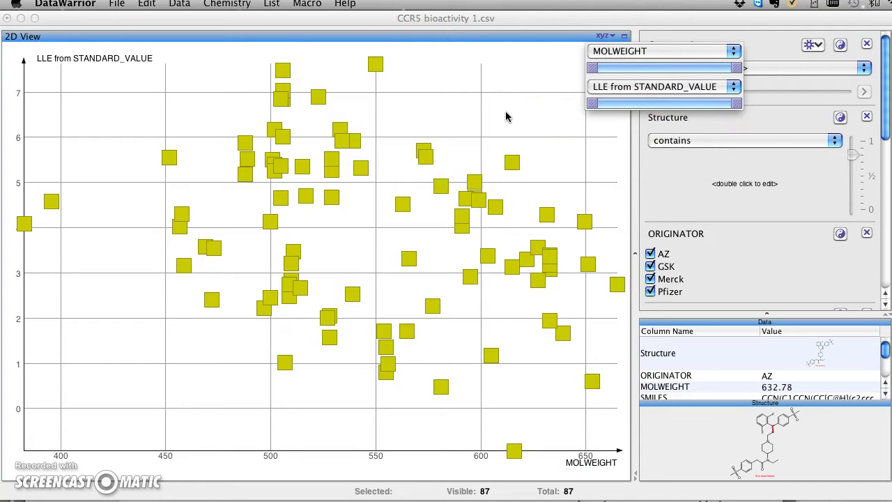
drag(506, 117, 455, 130)
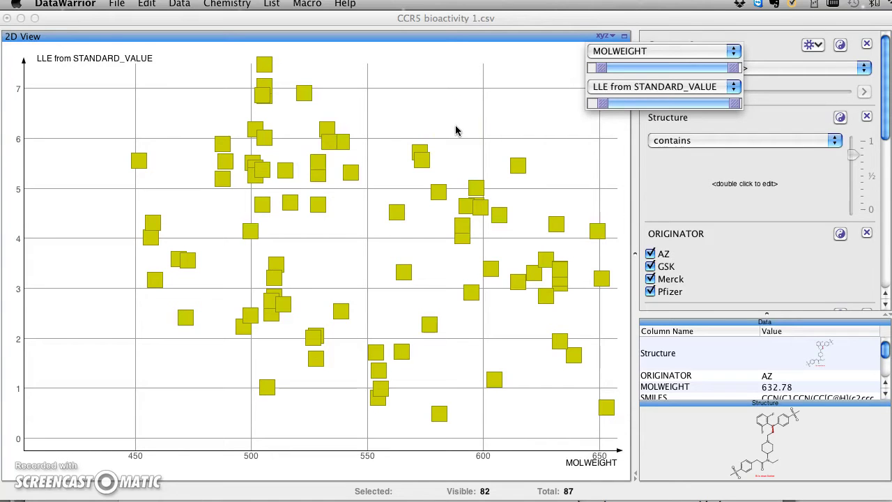
scroll(456, 130, down, 5)
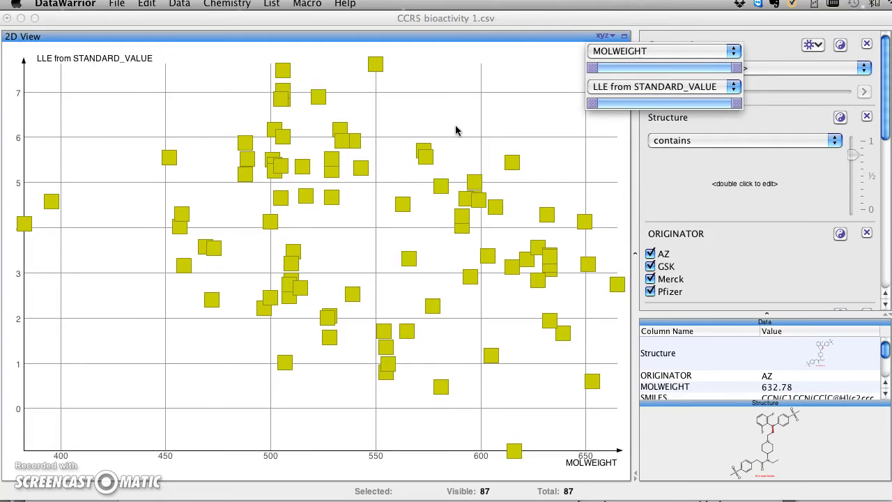
drag(455, 121, 455, 118)
Colour the scatter markers by ORIGINATOR categories: AZ blue, GSK red, Merck green, Pfizer yellow
right_click(454, 118)
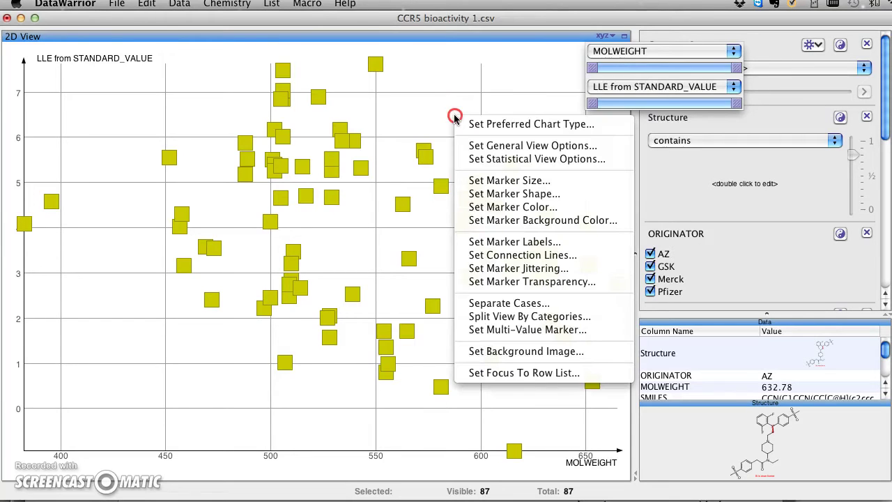
click(465, 208)
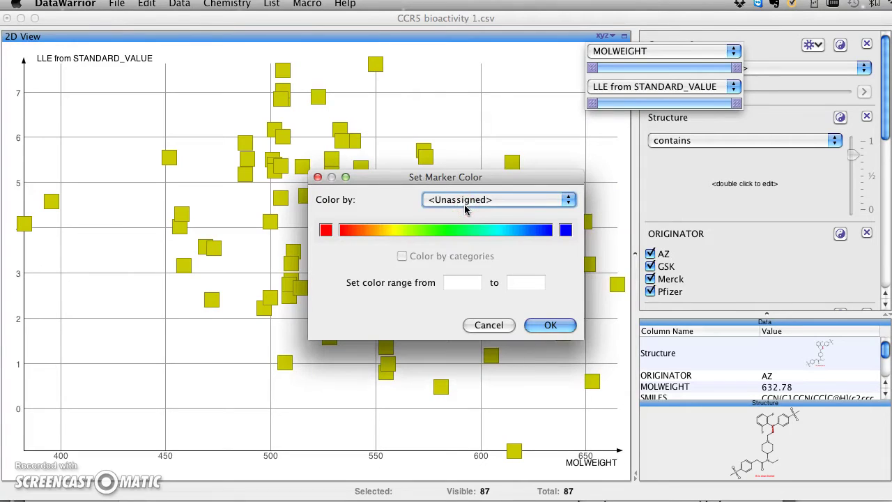
click(465, 201)
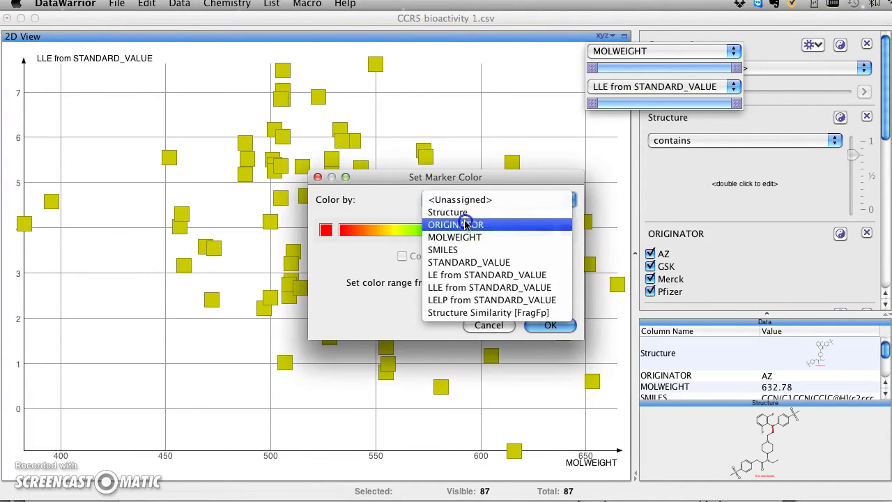
click(465, 222)
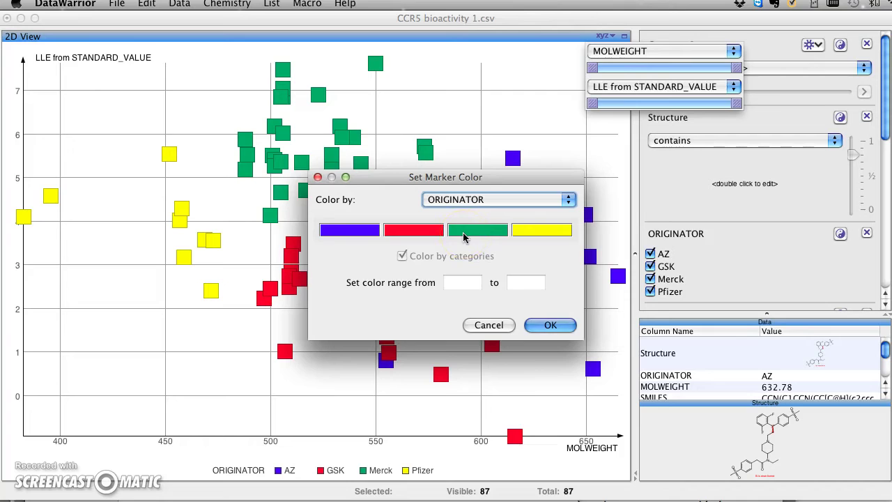
click(556, 328)
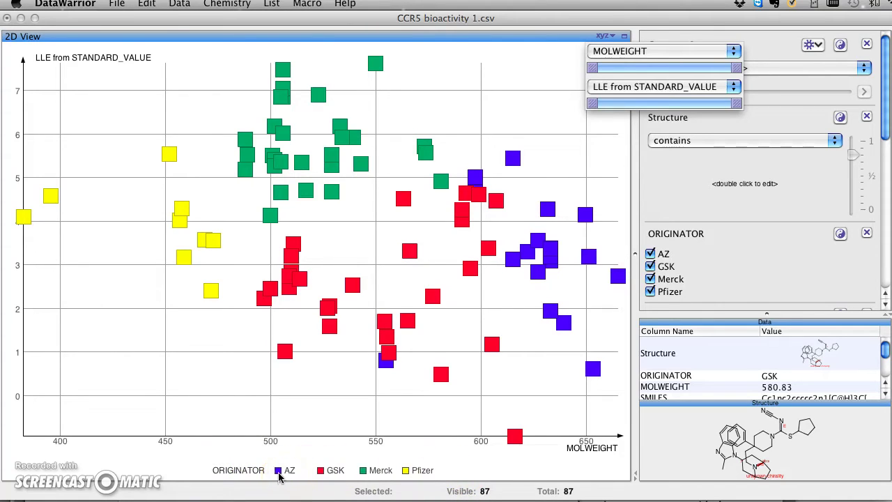
mouse_move(544, 311)
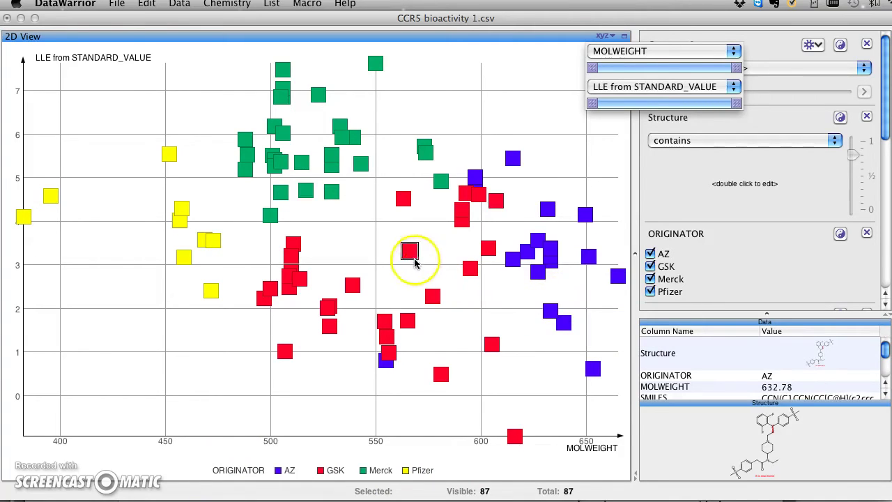
mouse_move(406, 252)
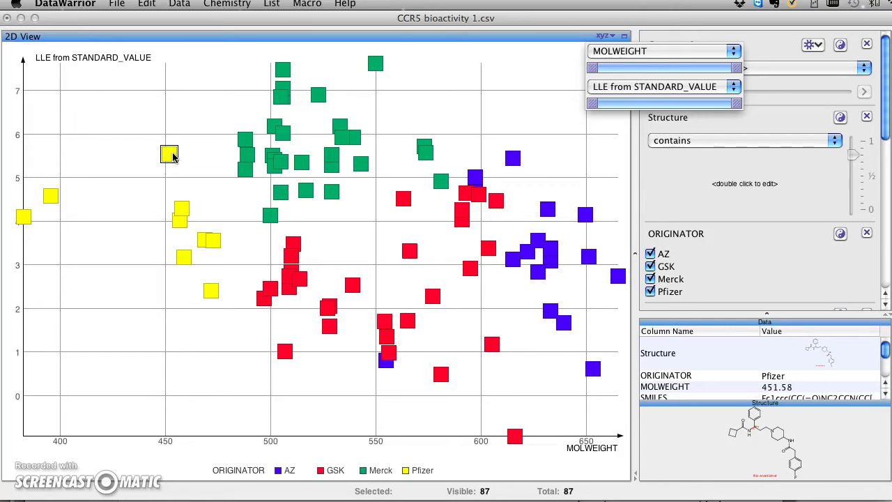
mouse_move(172, 157)
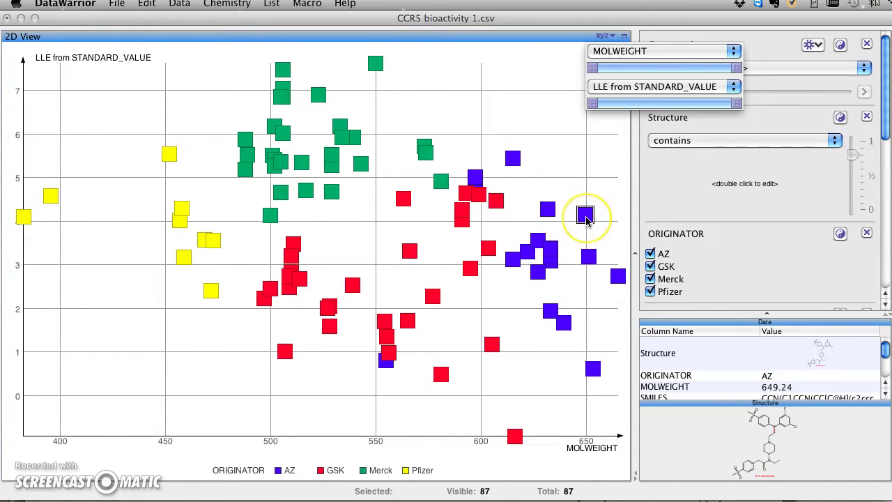
mouse_move(586, 219)
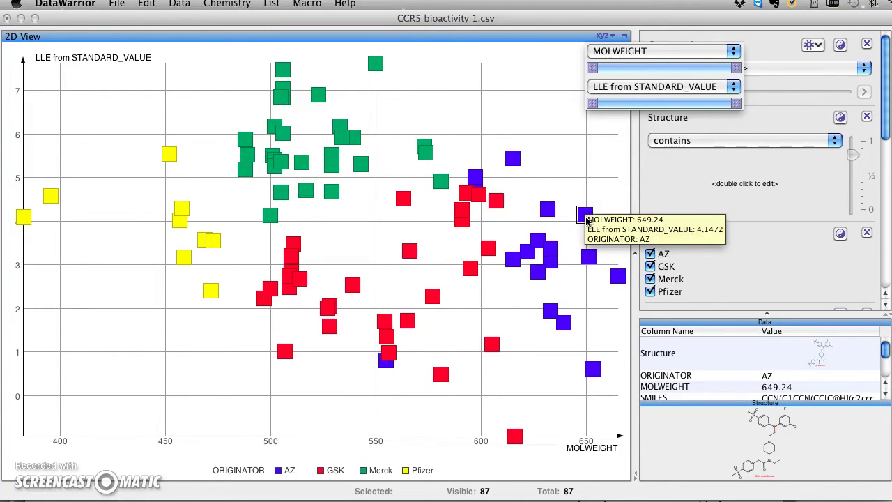
Split the 2D view by ORIGINATOR into separate AZ, GSK, Merck and Pfizer panels
right_click(99, 296)
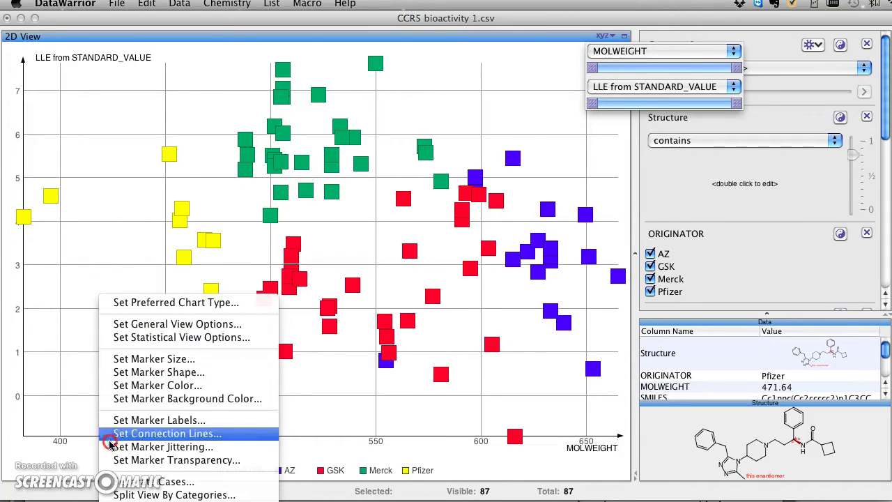
click(115, 495)
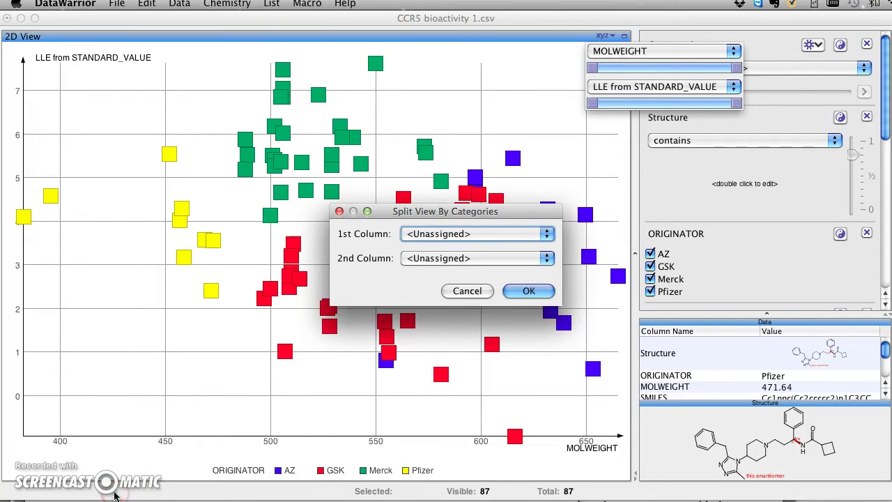
click(468, 237)
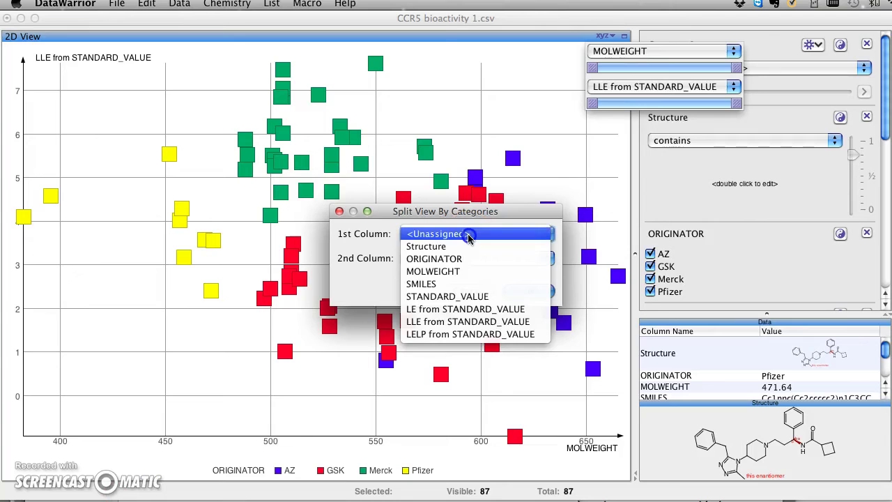
click(465, 259)
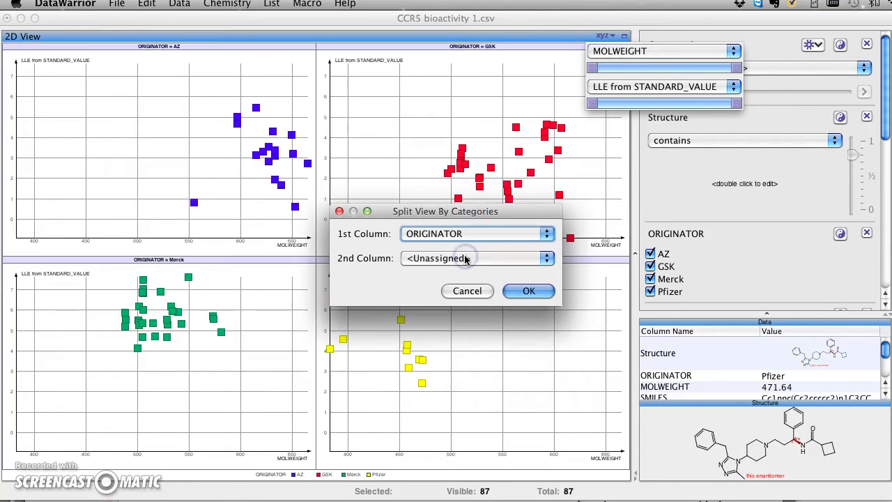
click(516, 292)
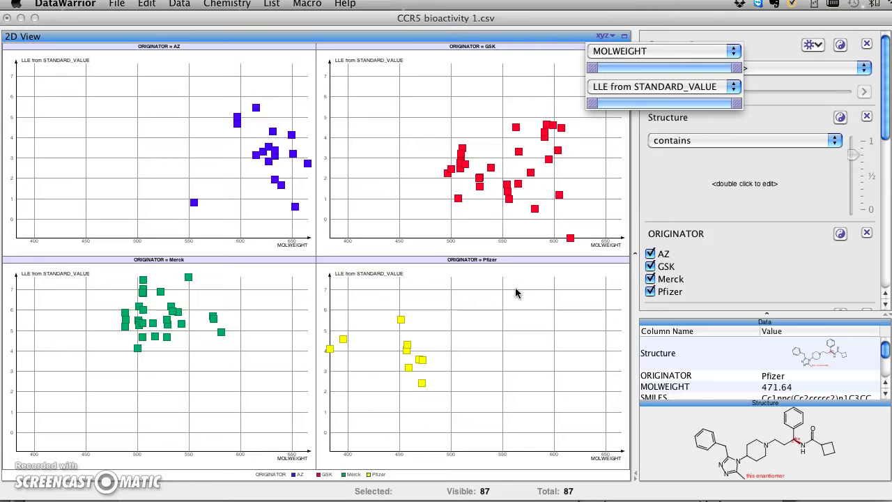
Make the lone AZ outlier near MOLWEIGHT 555 with LLE below 1 the current record
click(49, 490)
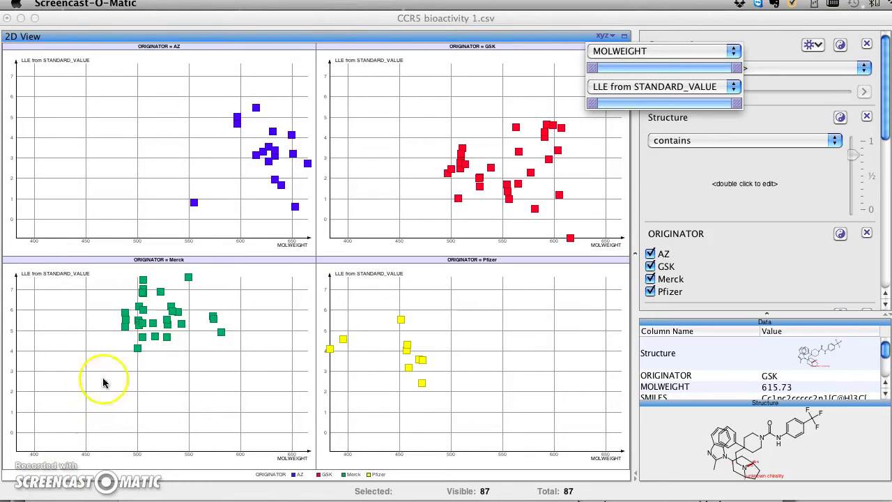
click(194, 204)
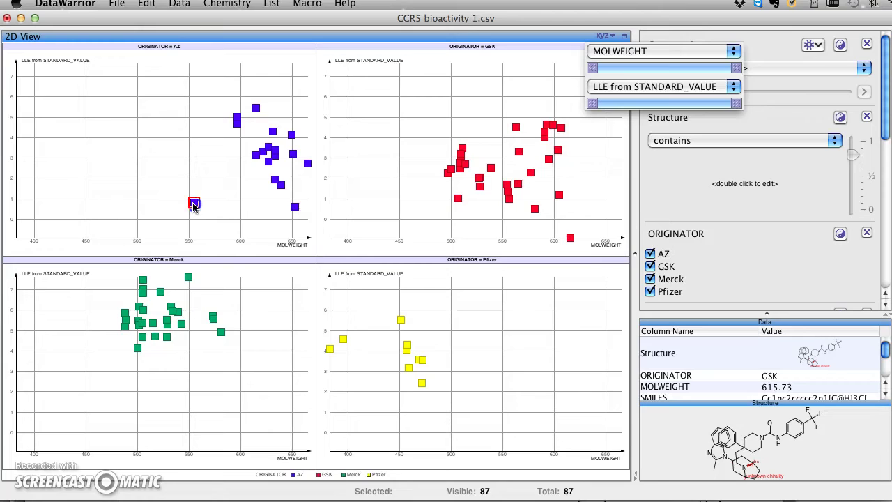
click(194, 203)
click(194, 203)
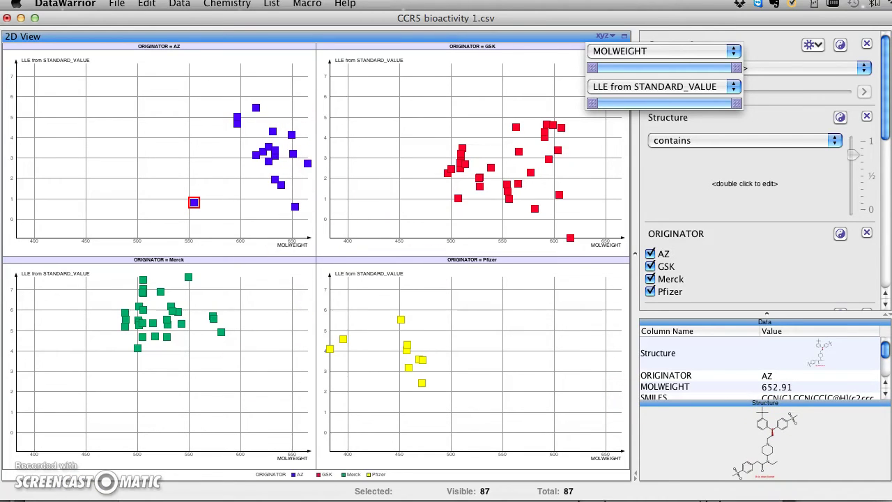
Maximize the 3D View to fill the DataWarrior window
key(alt+p)
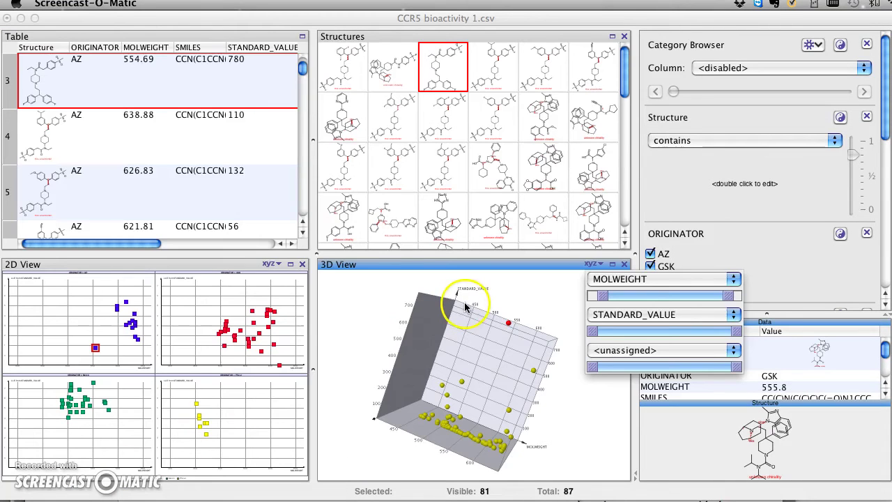
click(613, 269)
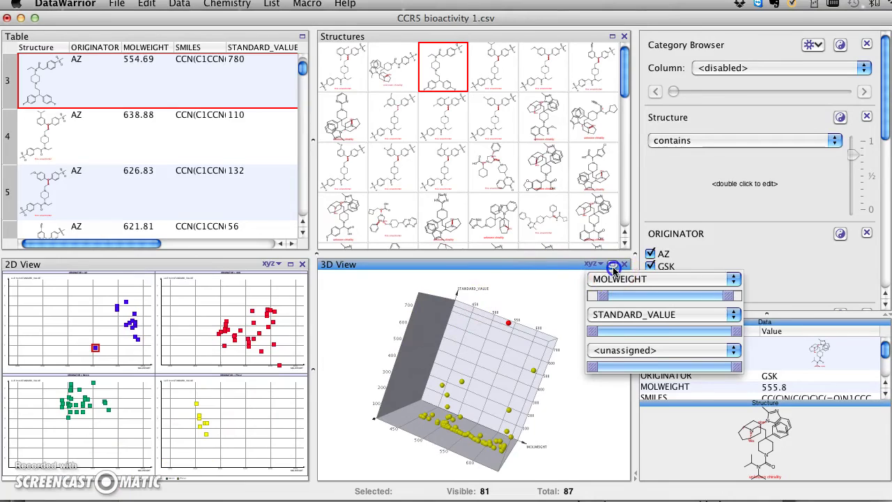
click(612, 265)
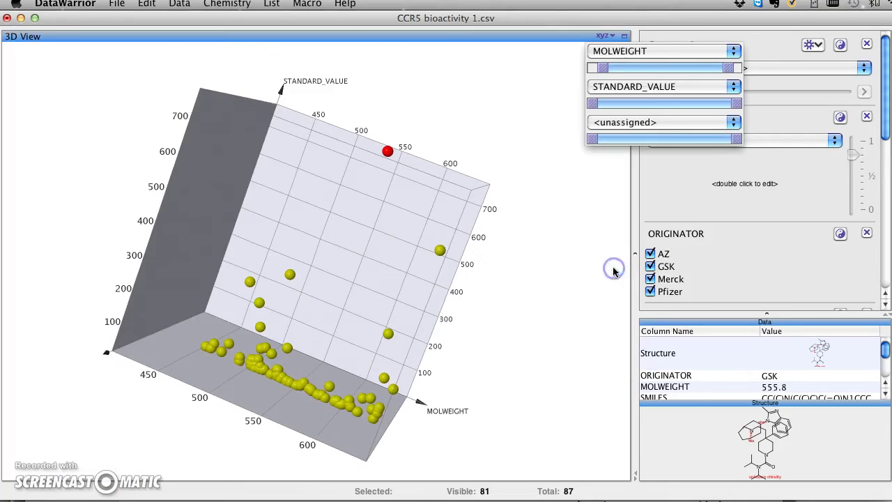
Plot MOLWEIGHT, LLE from STANDARD_VALUE and LE from STANDARD_VALUE on the three 3D axes
click(613, 51)
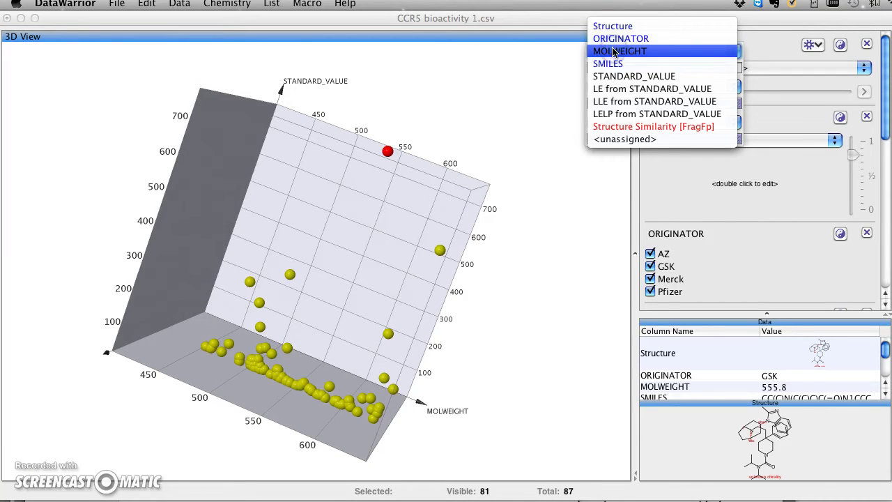
click(613, 51)
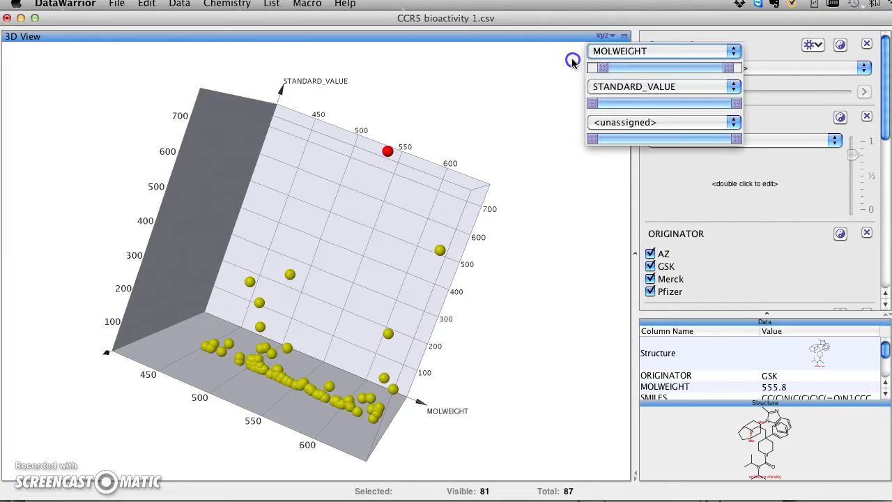
click(599, 88)
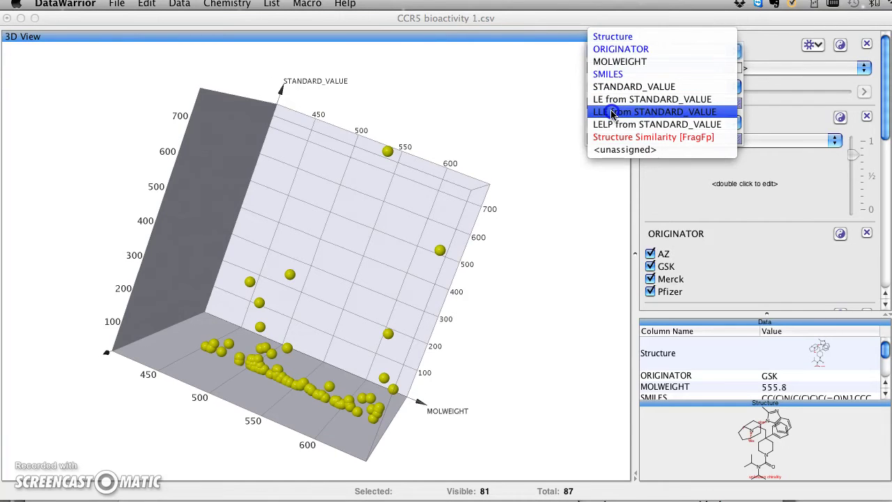
click(612, 114)
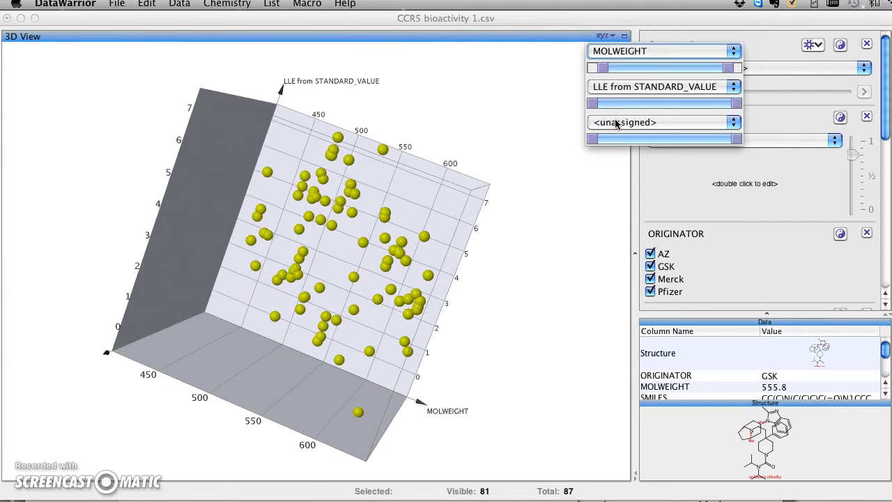
click(617, 121)
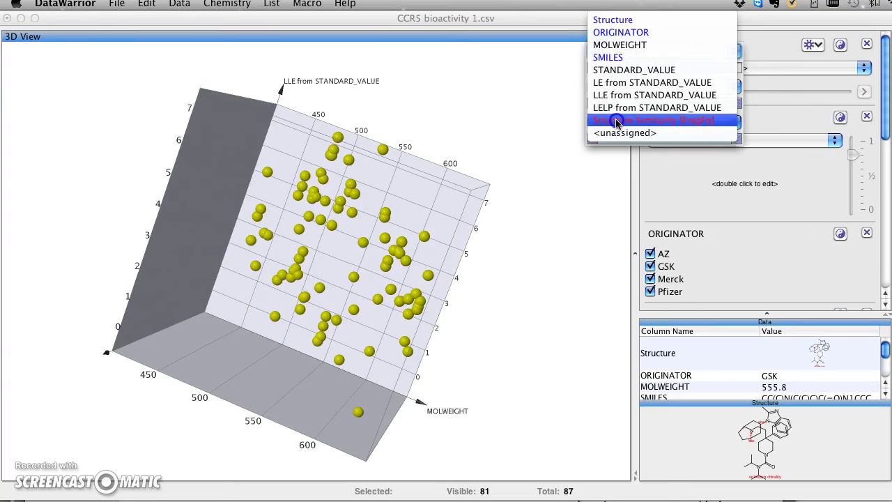
click(597, 83)
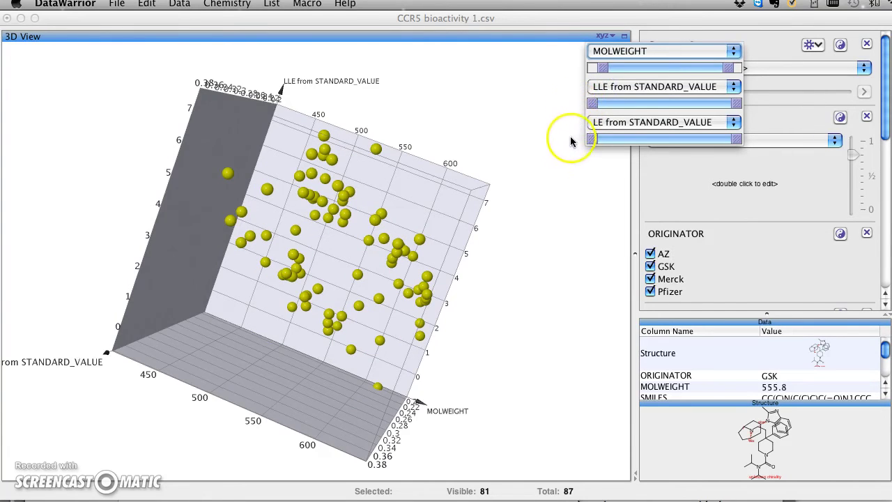
click(525, 153)
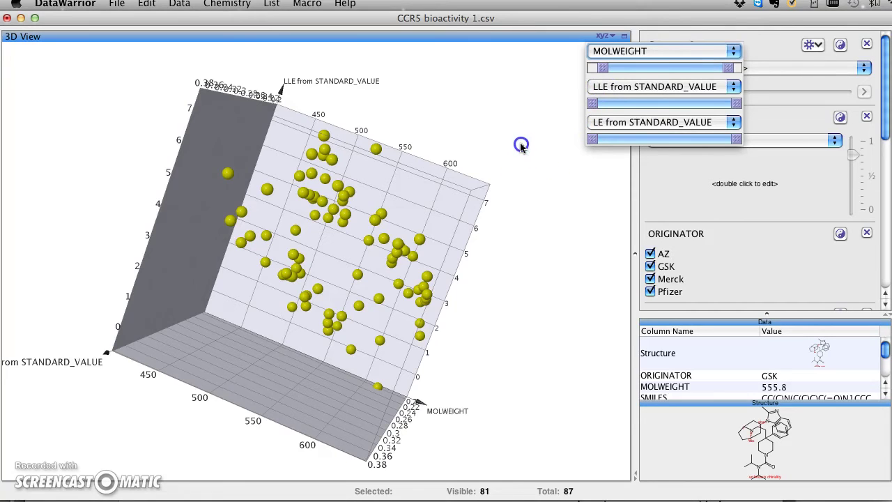
click(508, 173)
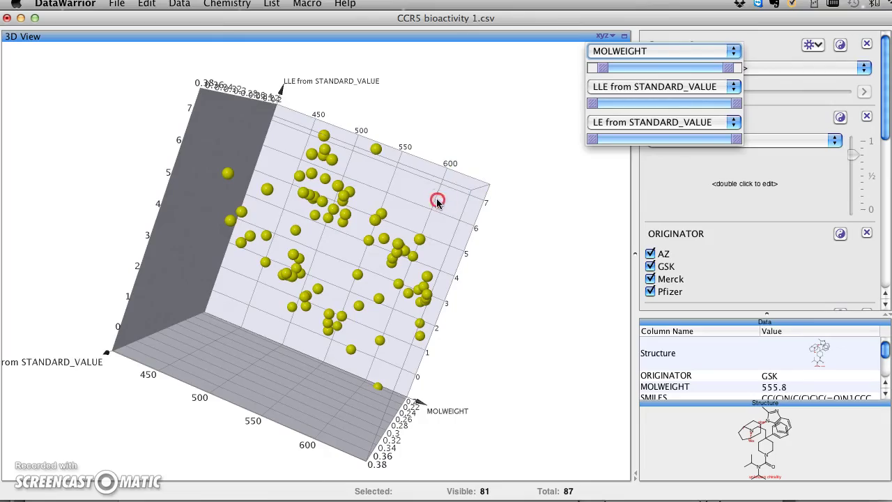
Rotate the 3D plot, then return to the compound table and make an AZ compound current
drag(437, 201, 450, 163)
scroll(526, 170, up, 2)
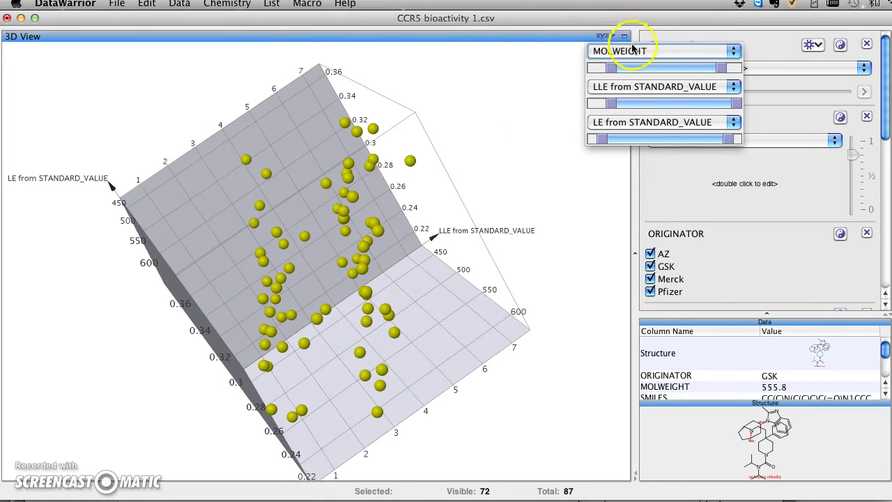
click(275, 439)
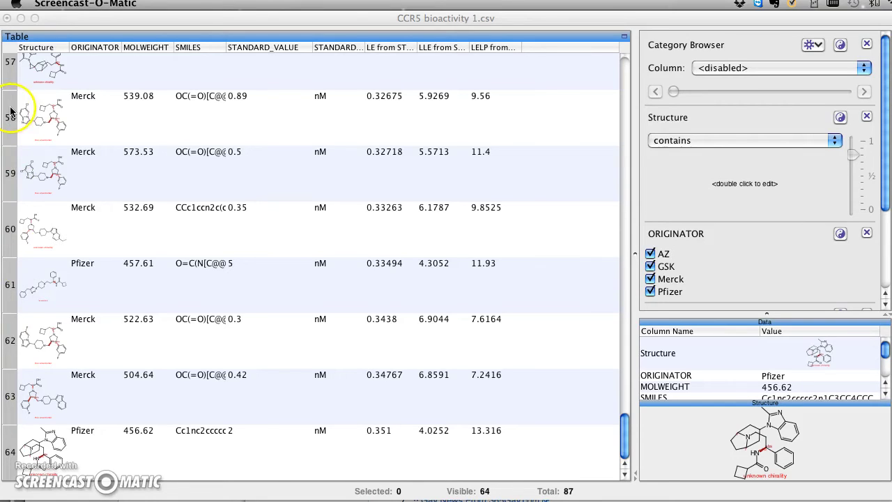
Open CCR5 bioactivity 2.csv from the File menu into a new window
click(88, 17)
click(116, 3)
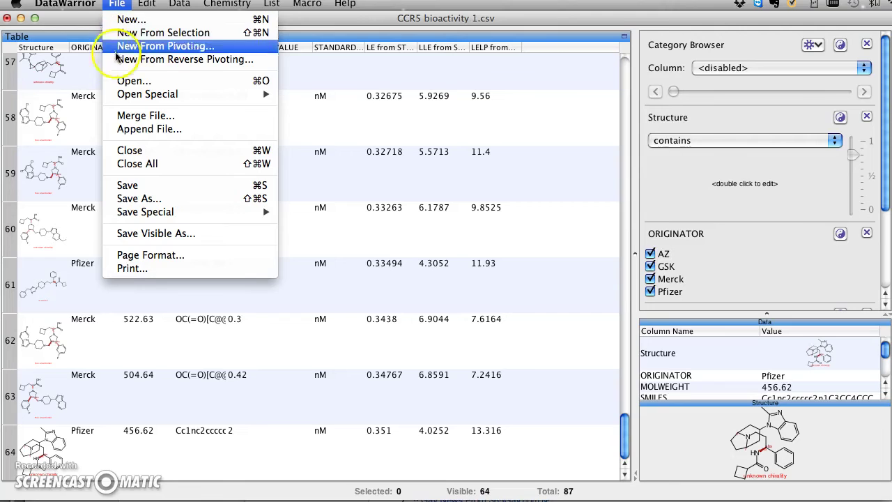
click(122, 80)
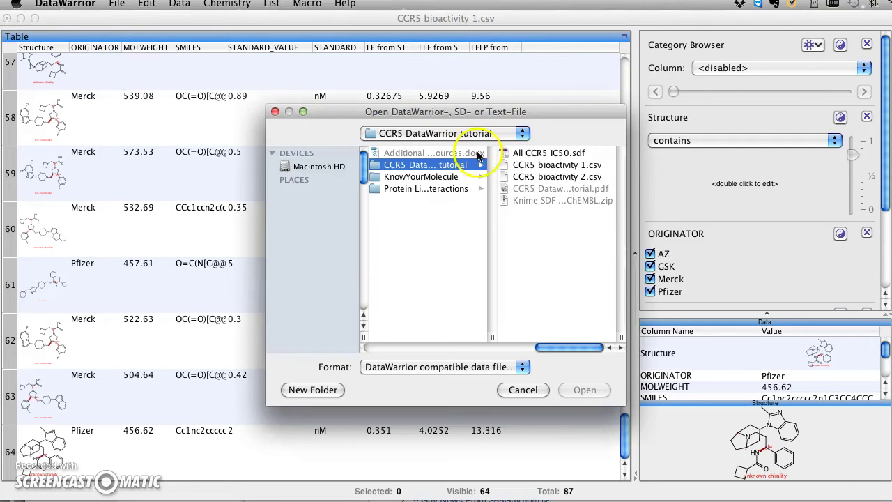
click(556, 180)
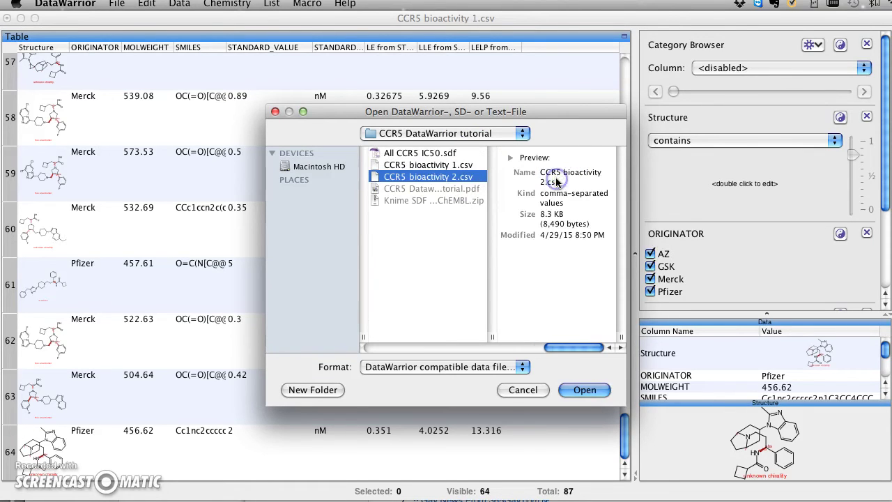
click(580, 391)
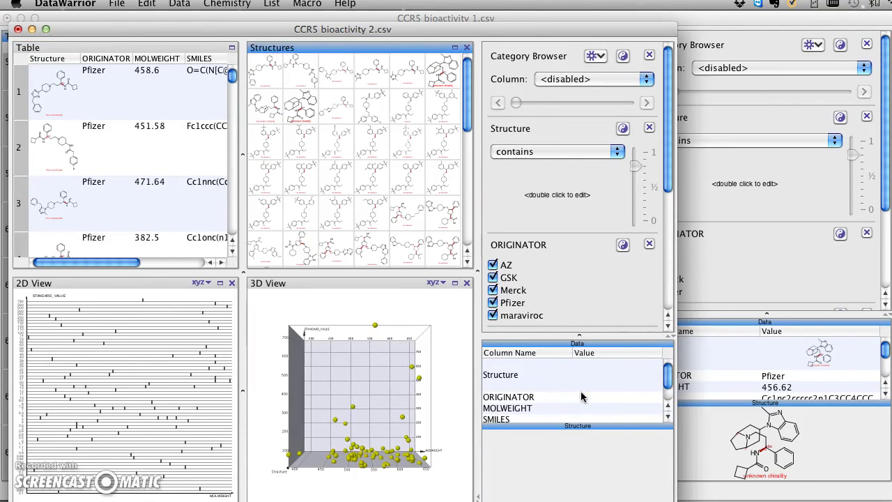
Select the row 3 Pfizer compound, scroll down to maraviroc in row 88, and maximize the table
click(207, 199)
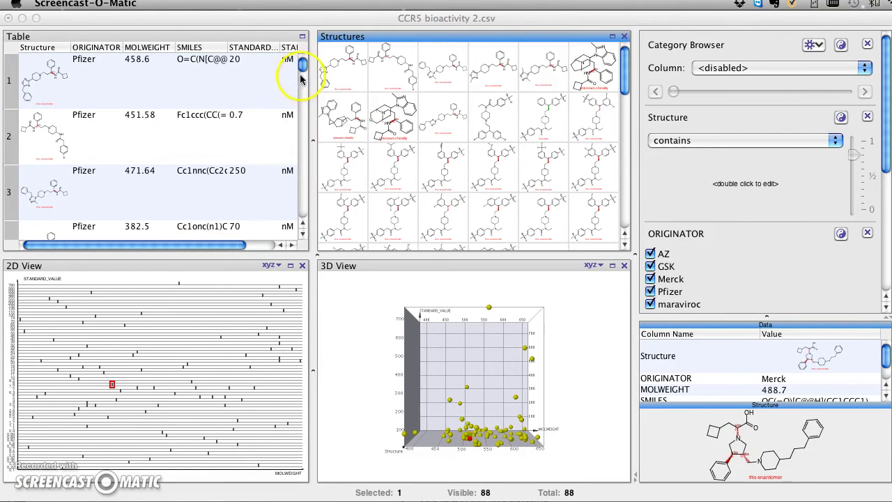
drag(302, 75, 294, 216)
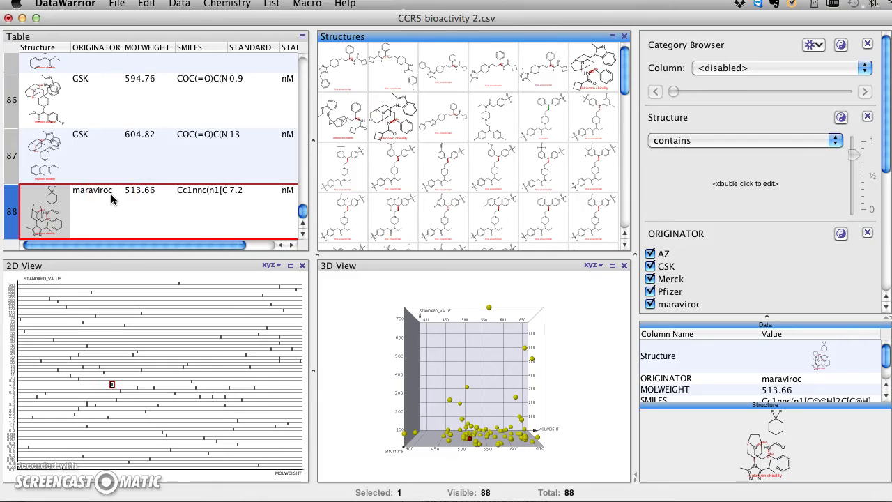
click(303, 36)
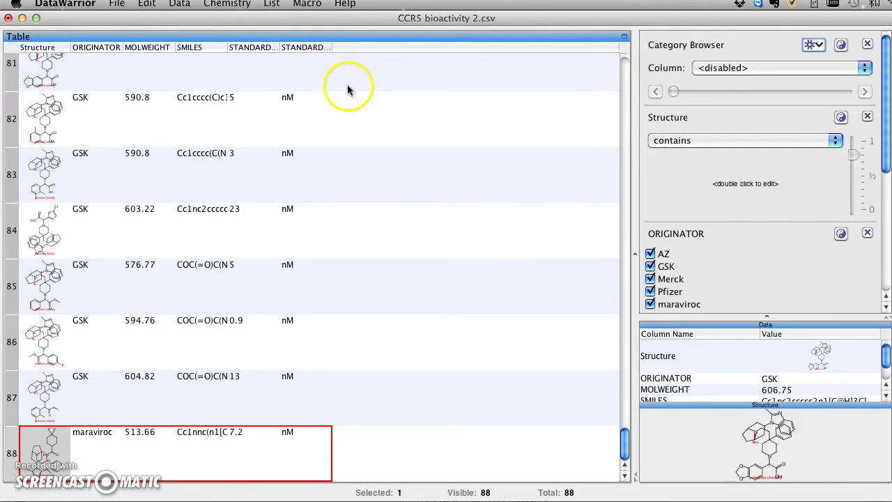
Add LE, LLE and LELP from STANDARD_VALUE via Add Compound Properties, then restore the four-view layout
click(232, 6)
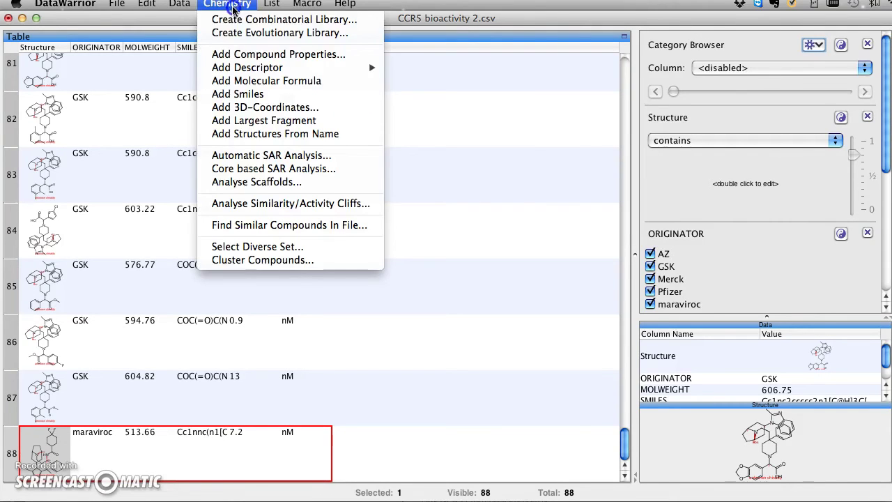
click(233, 55)
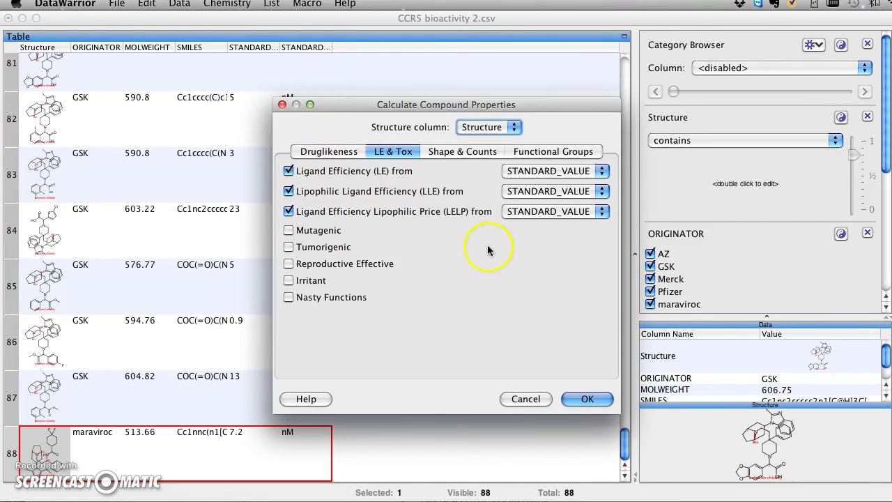
click(585, 398)
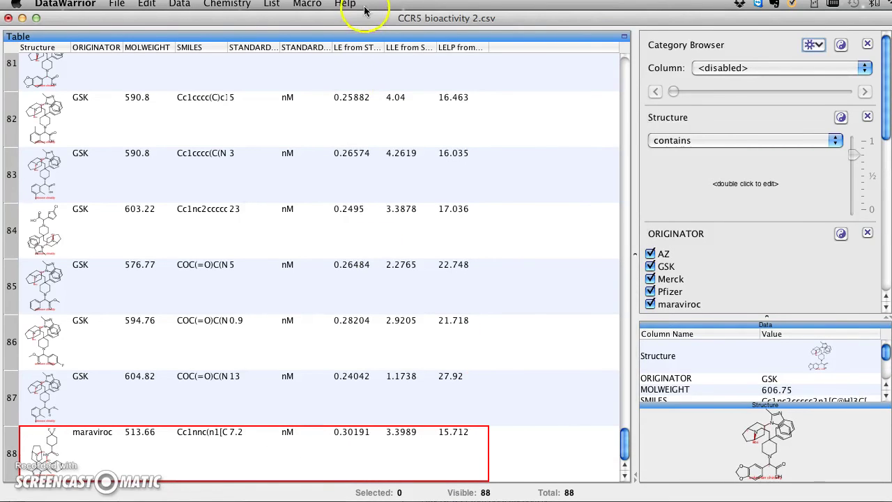
click(623, 36)
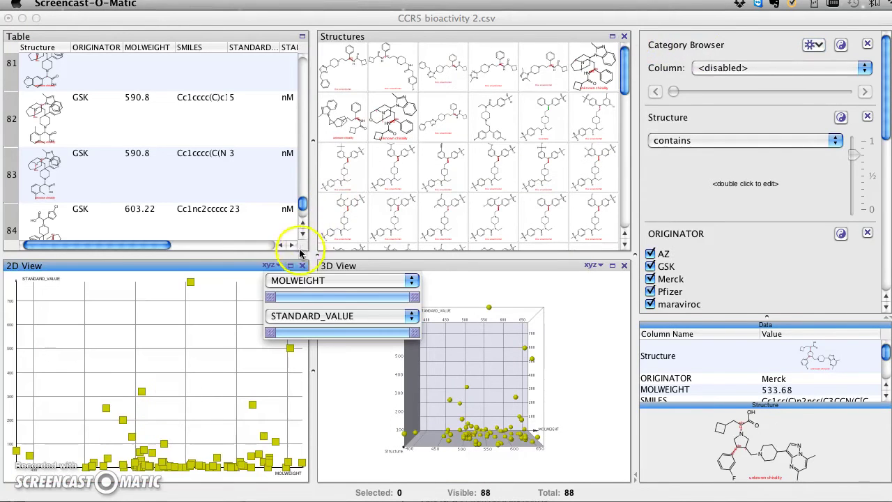
Maximize the 2D view and put LLE from STANDARD_VALUE on its y-axis
click(292, 266)
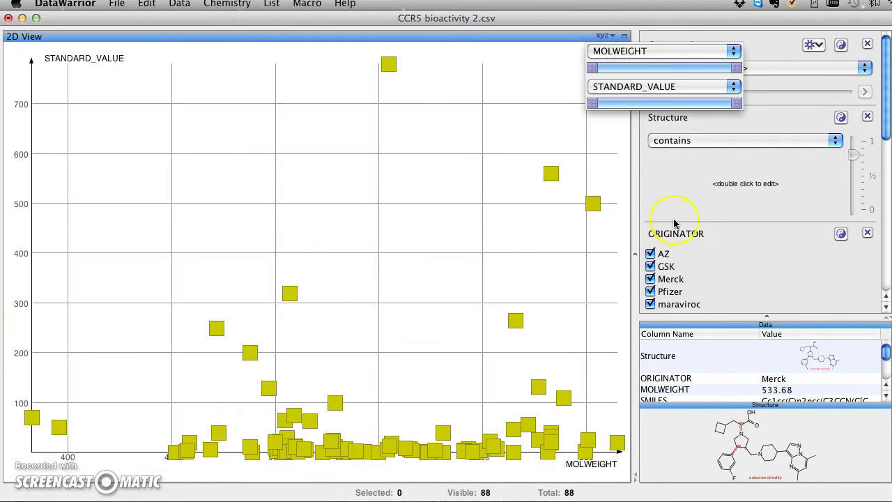
click(684, 86)
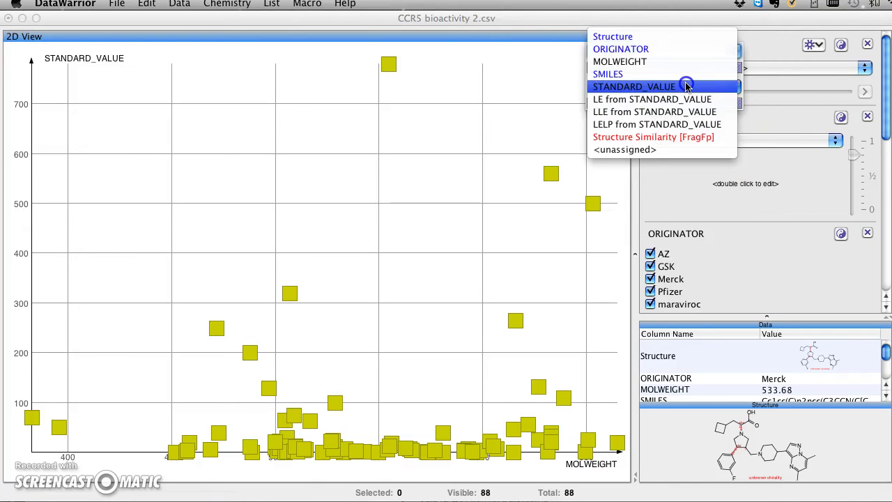
click(685, 112)
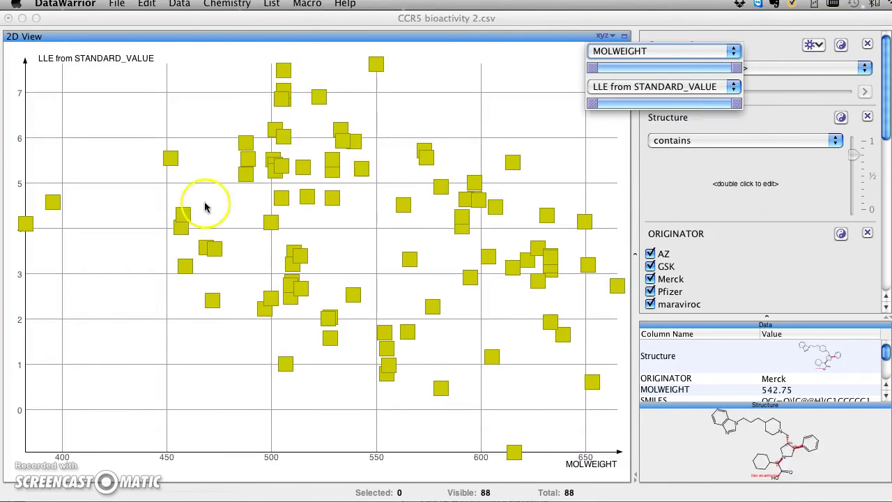
Colour the plot's markers by ORIGINATOR
right_click(155, 116)
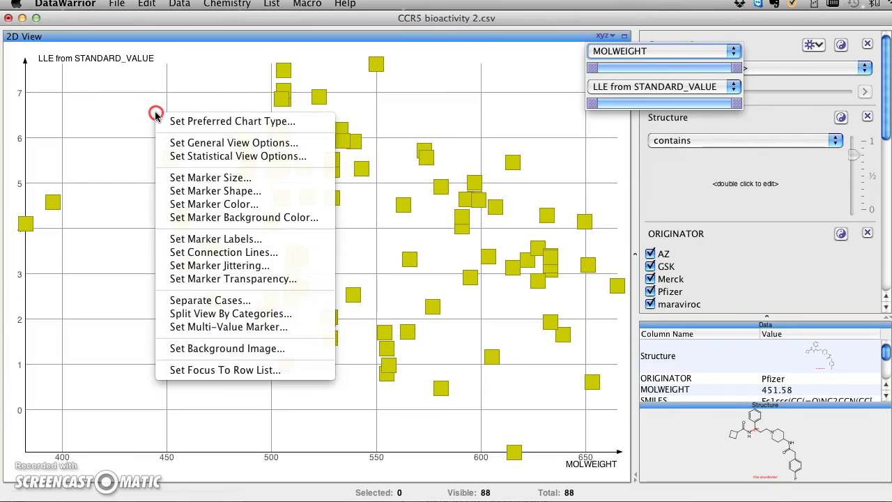
click(159, 207)
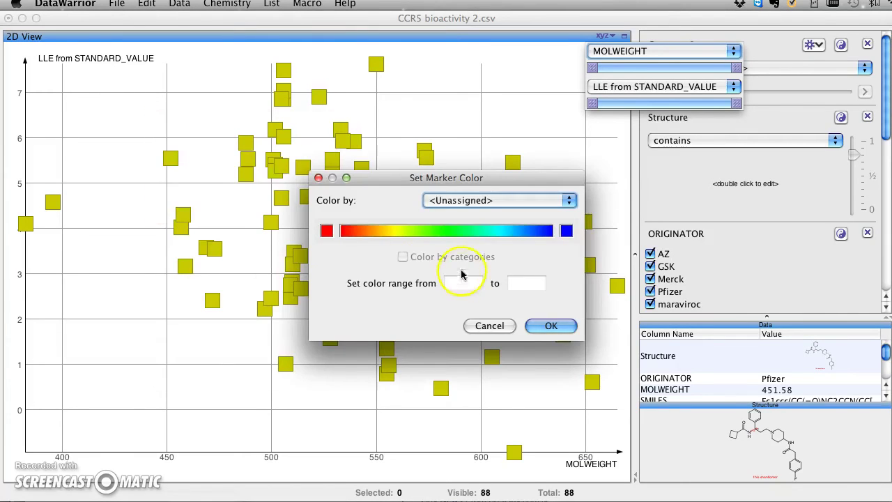
click(464, 201)
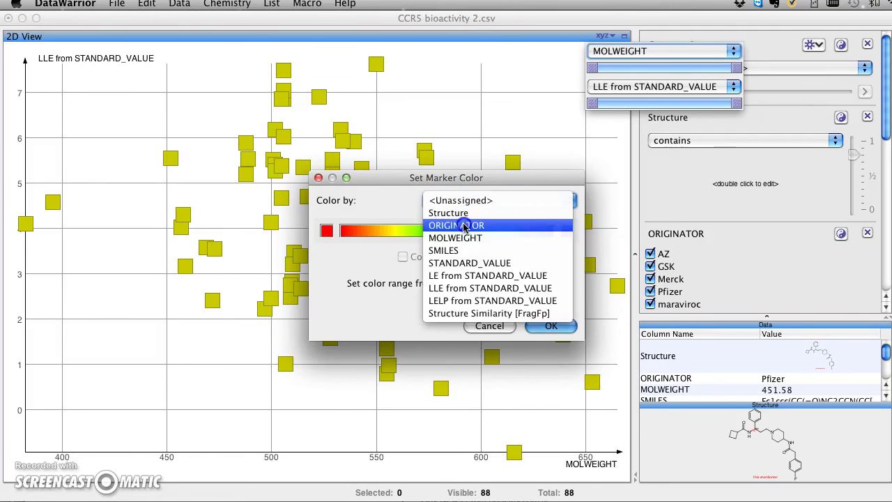
click(464, 225)
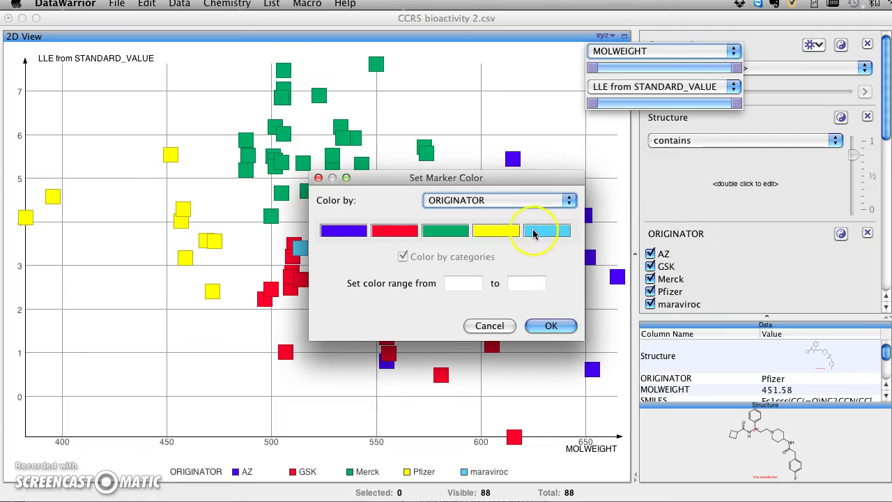
click(547, 325)
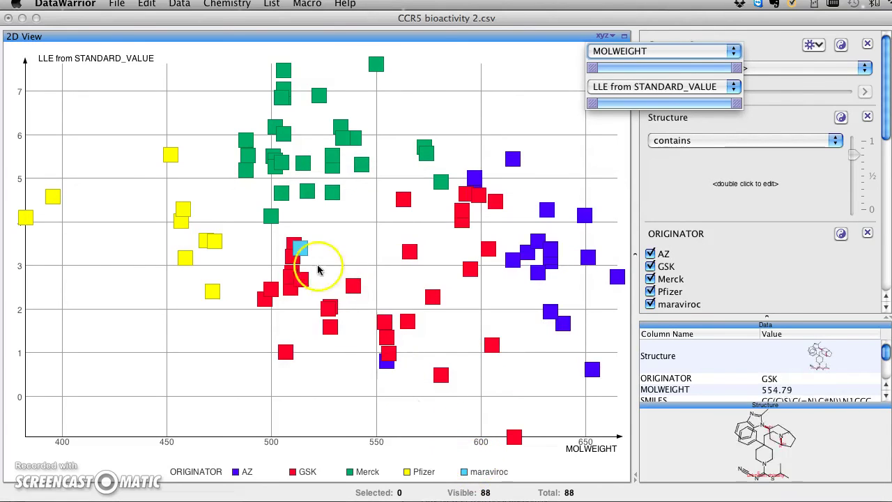
Check maraviroc's values on the plot: MOLWEIGHT 513.66 and LLE 3.3989
mouse_move(303, 251)
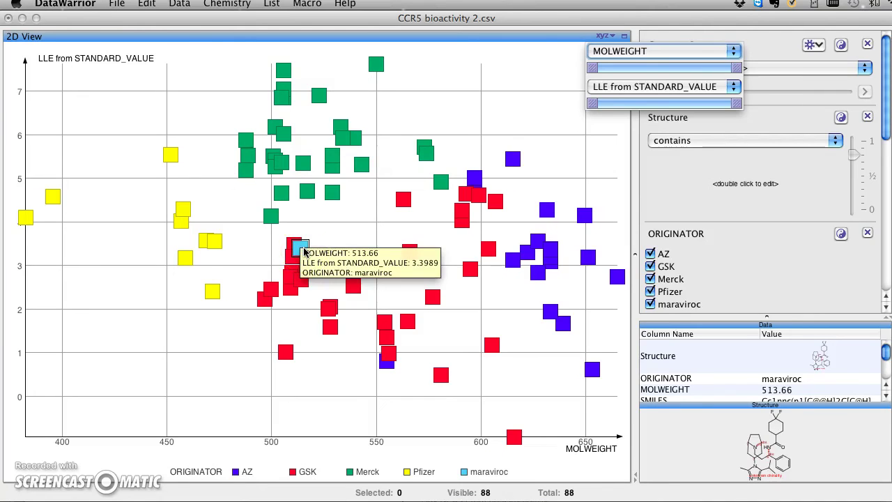